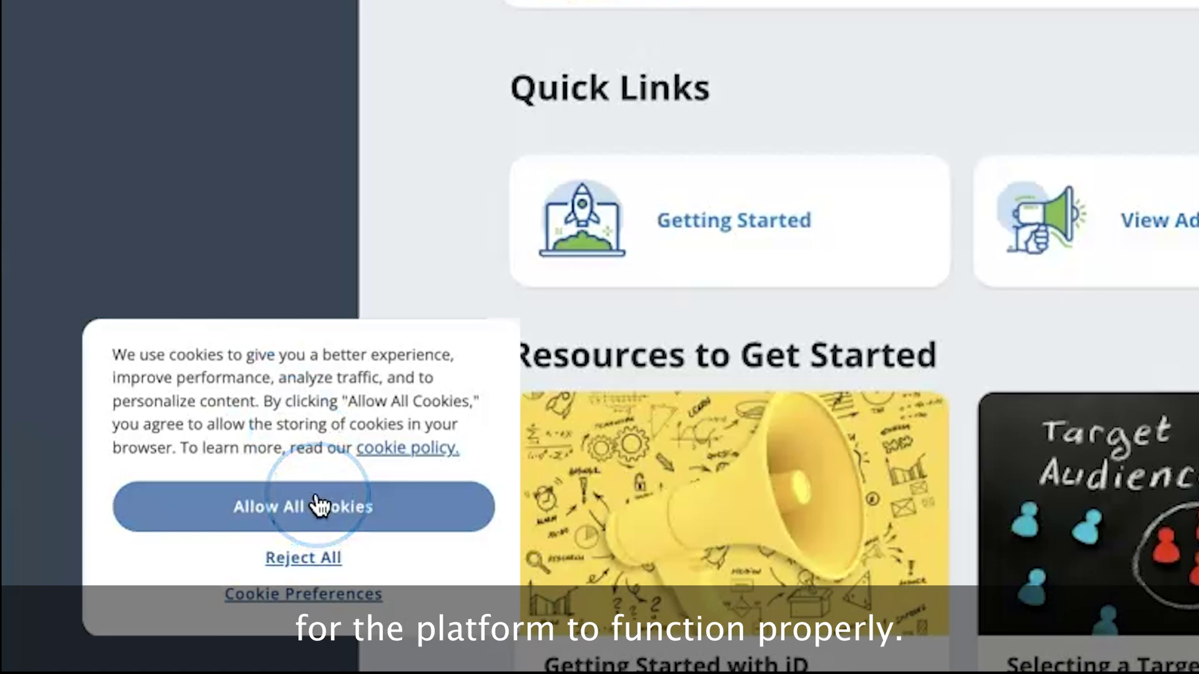
Accept all cookies to clear the banner from the campaigns dashboard
click(316, 502)
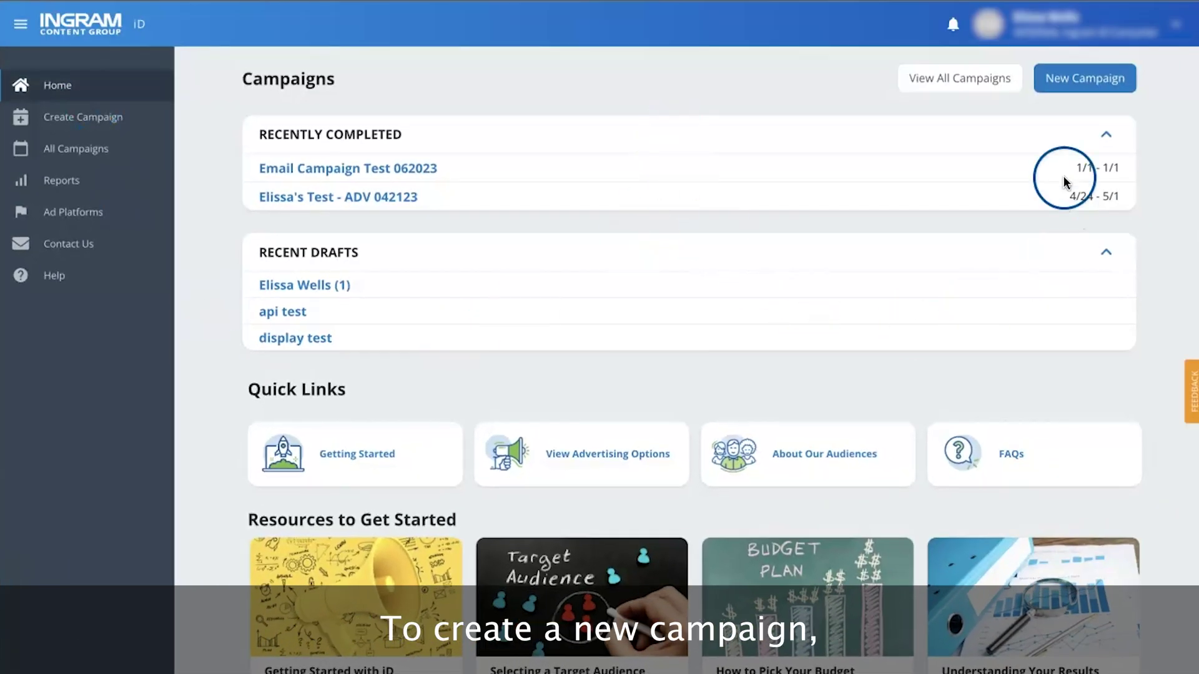
Create a new campaign named '7 husbands' and bring up the book database search
click(1051, 80)
click(675, 213)
text(7)
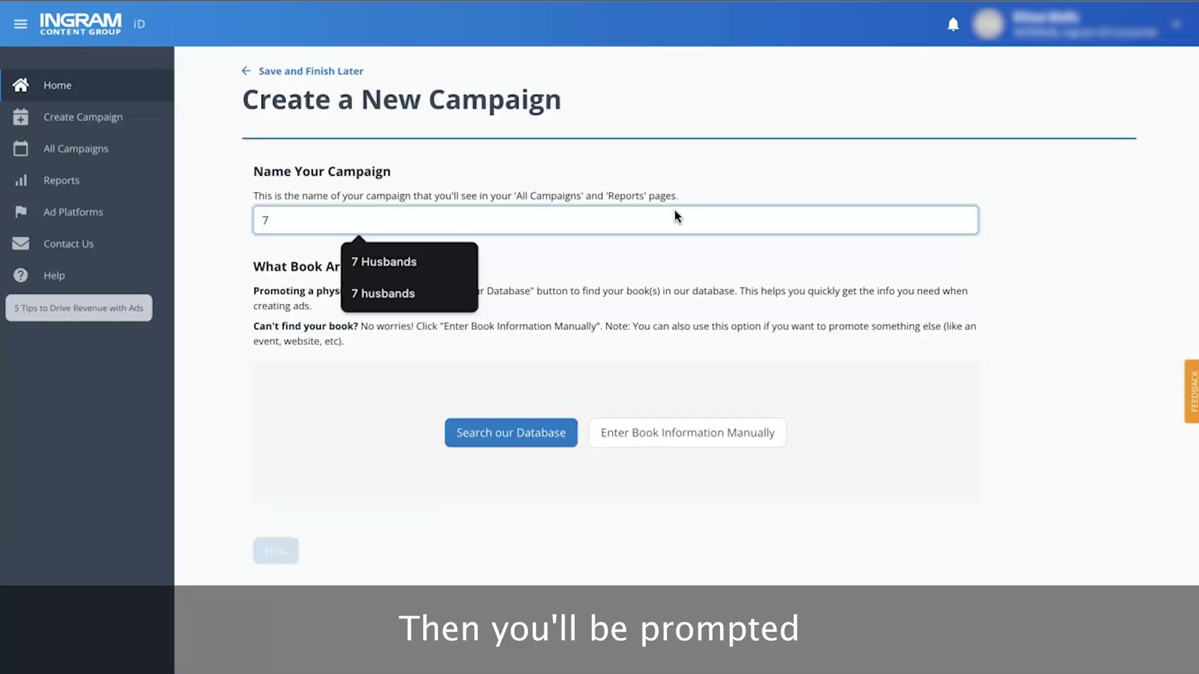
text( husbands)
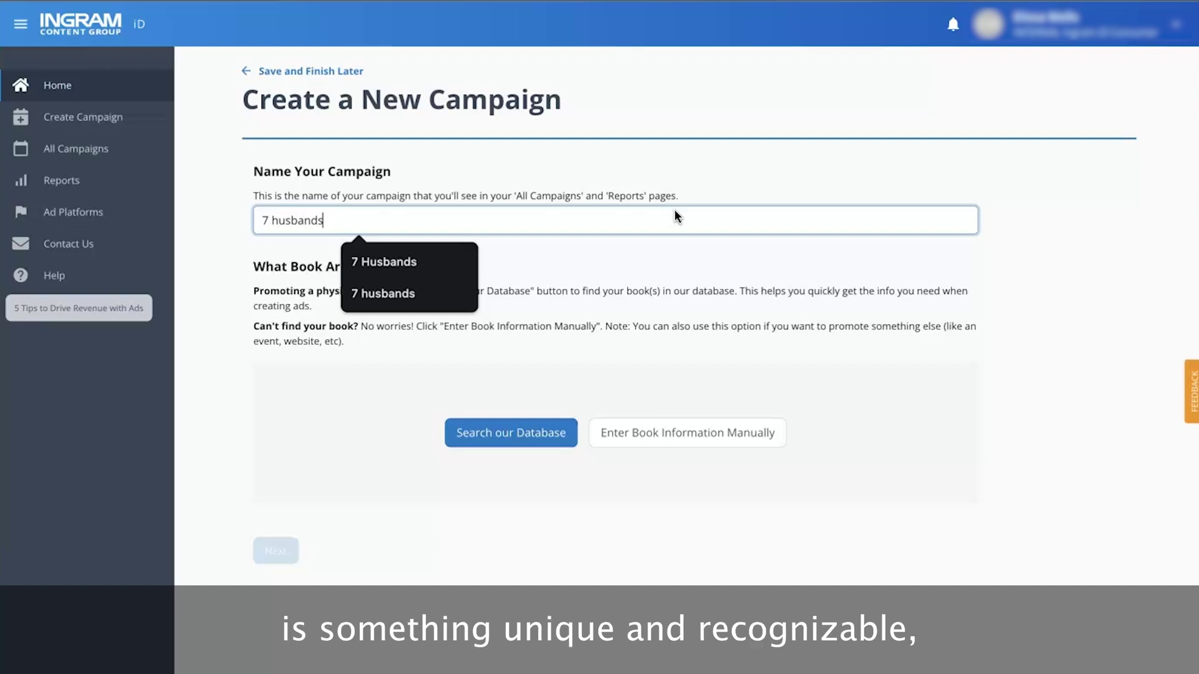
click(559, 305)
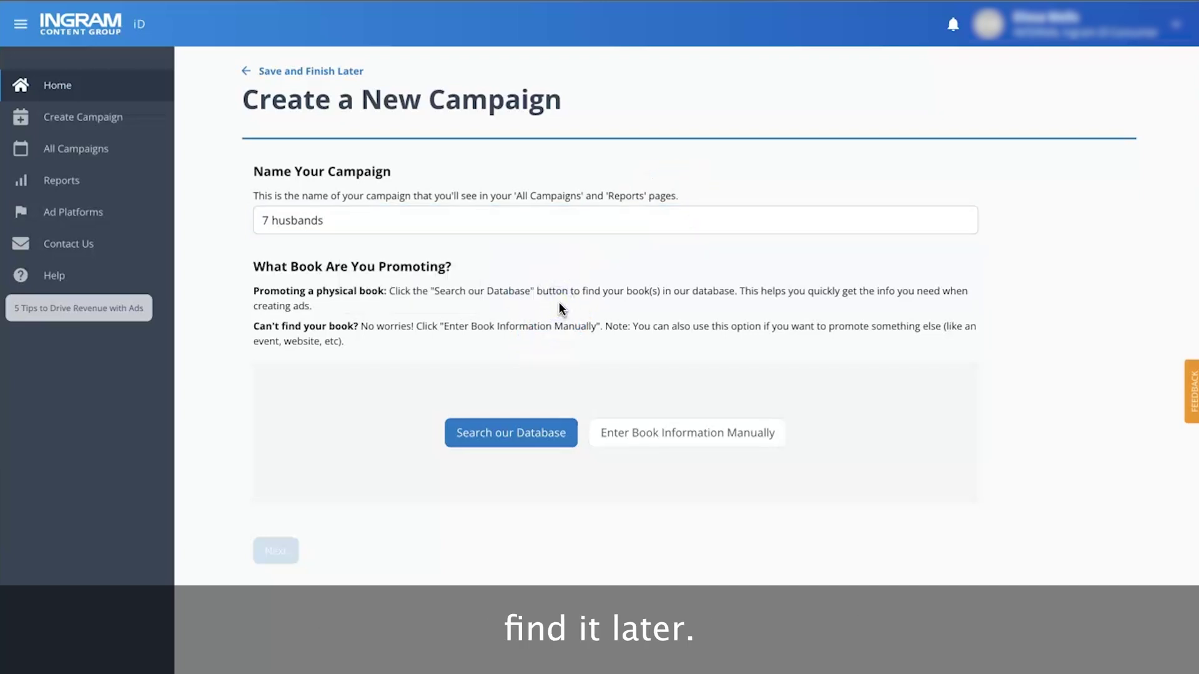
click(496, 424)
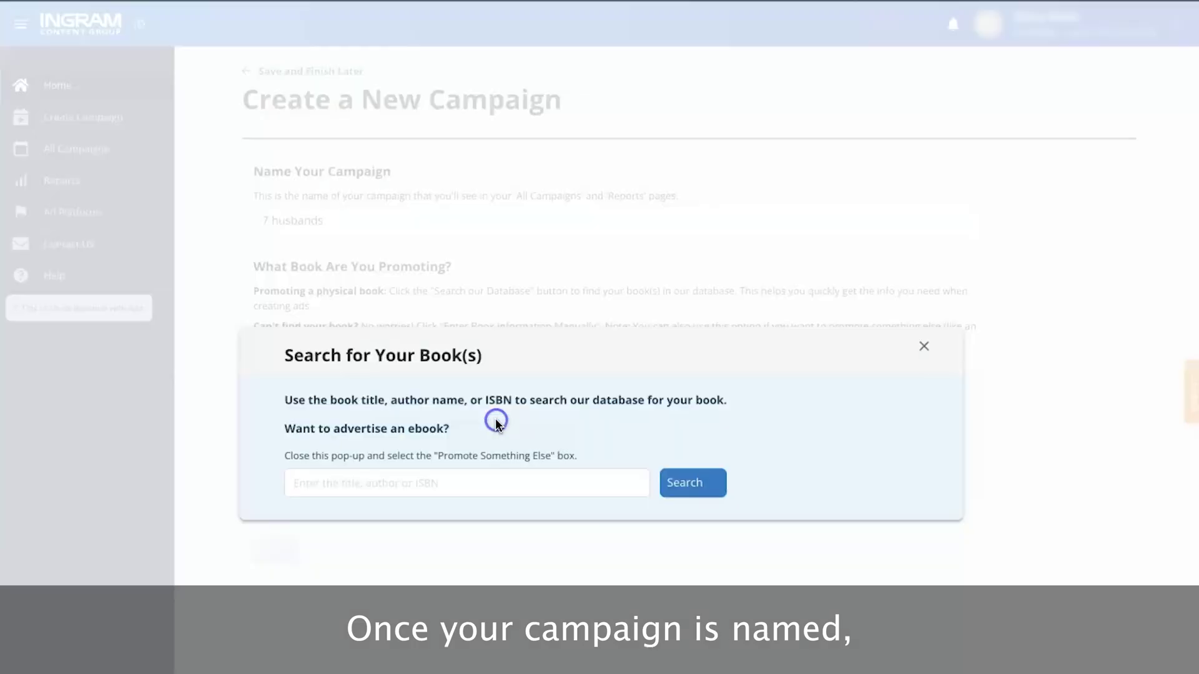
click(482, 481)
text(7)
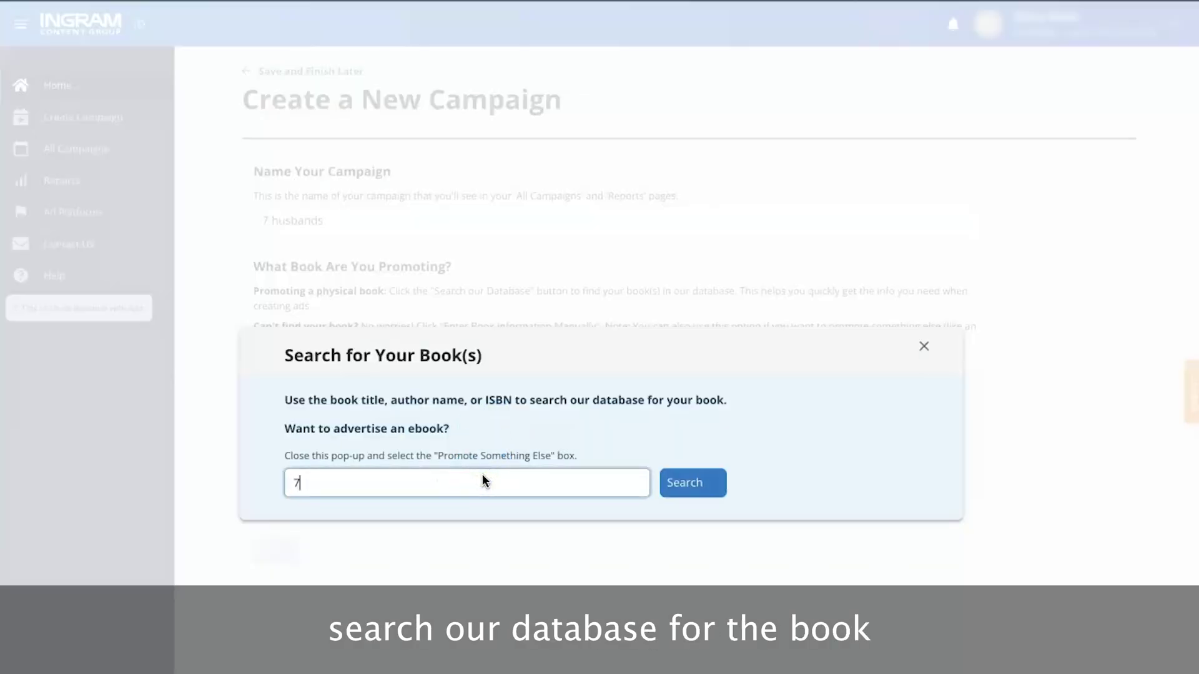
key(BackSpace)
text(seven husbands)
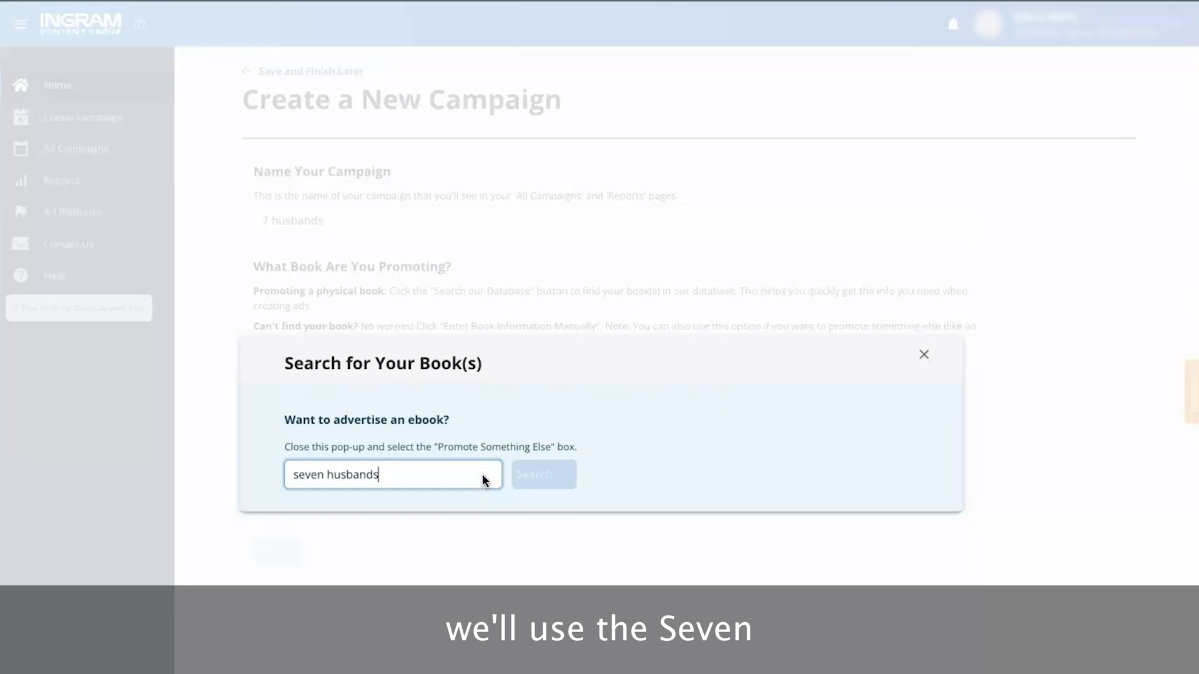
key(Return)
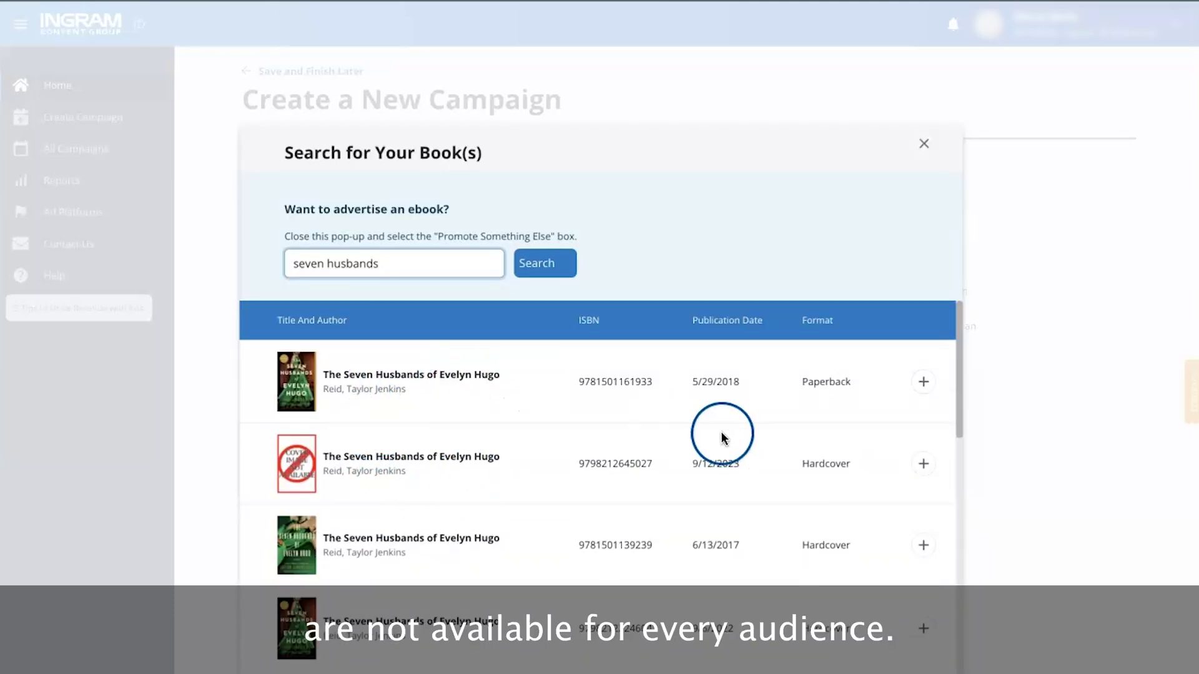
click(924, 381)
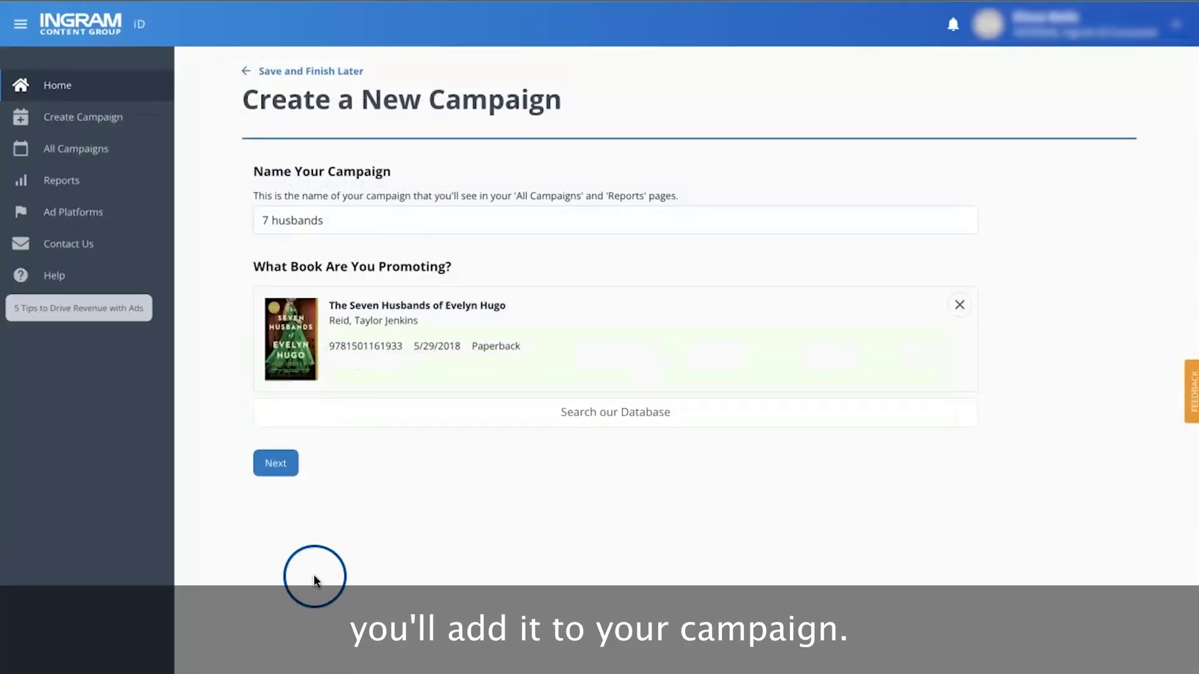
Select the Fiction - LGBTQ+ and Fiction - Women's audiences for the campaign
click(276, 465)
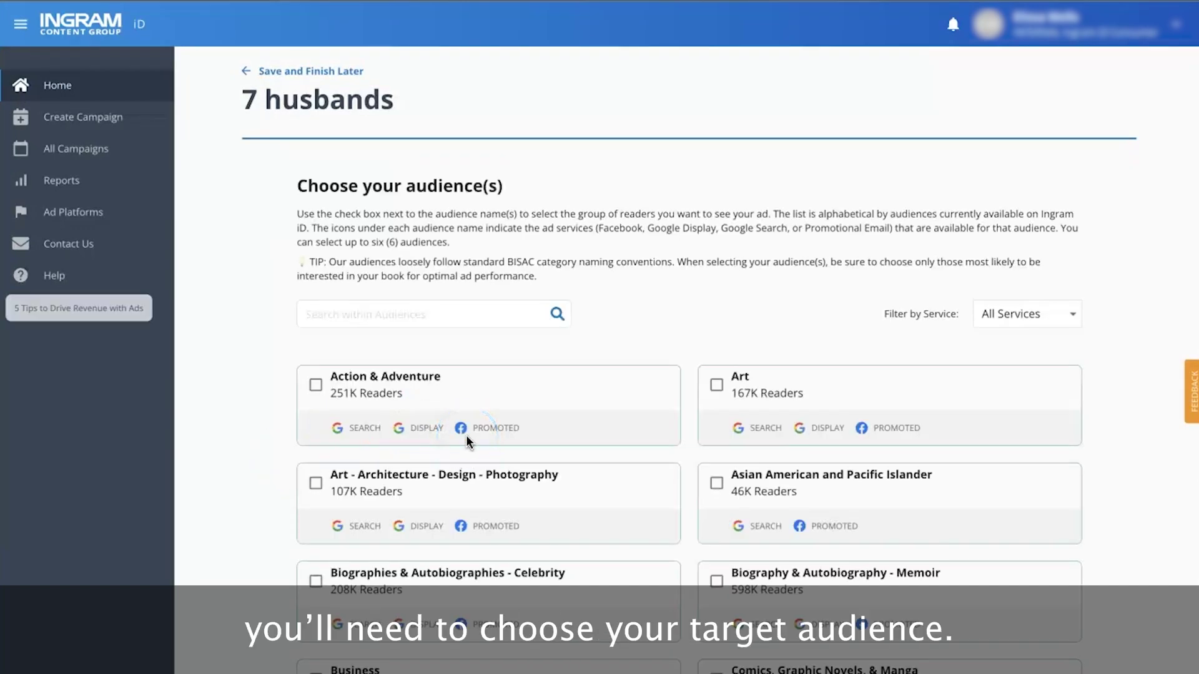
scroll(467, 436, down, 2)
scroll(467, 437, down, 10)
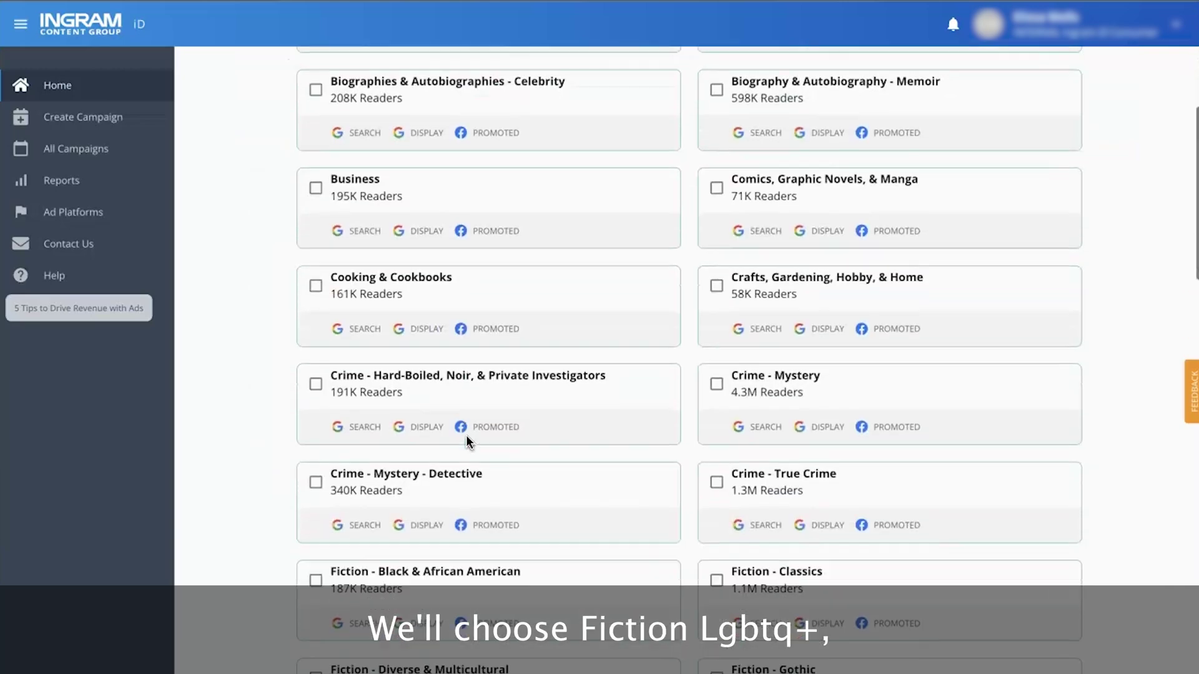
scroll(466, 439, down, 3)
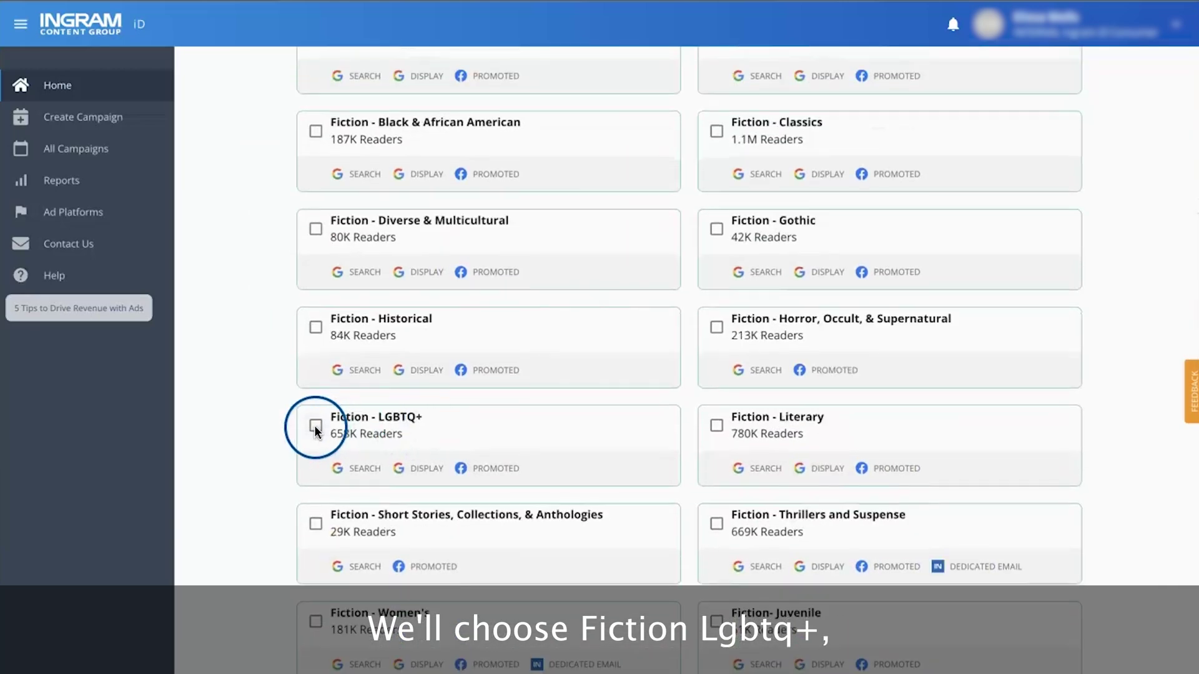
click(315, 426)
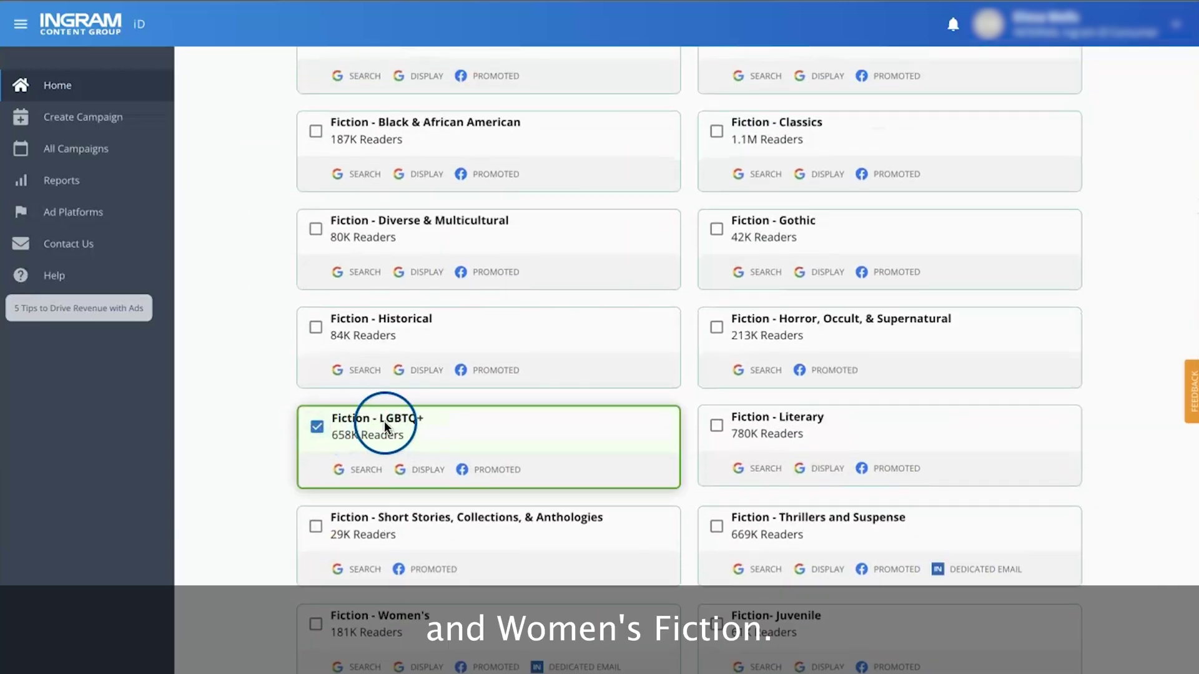
click(316, 621)
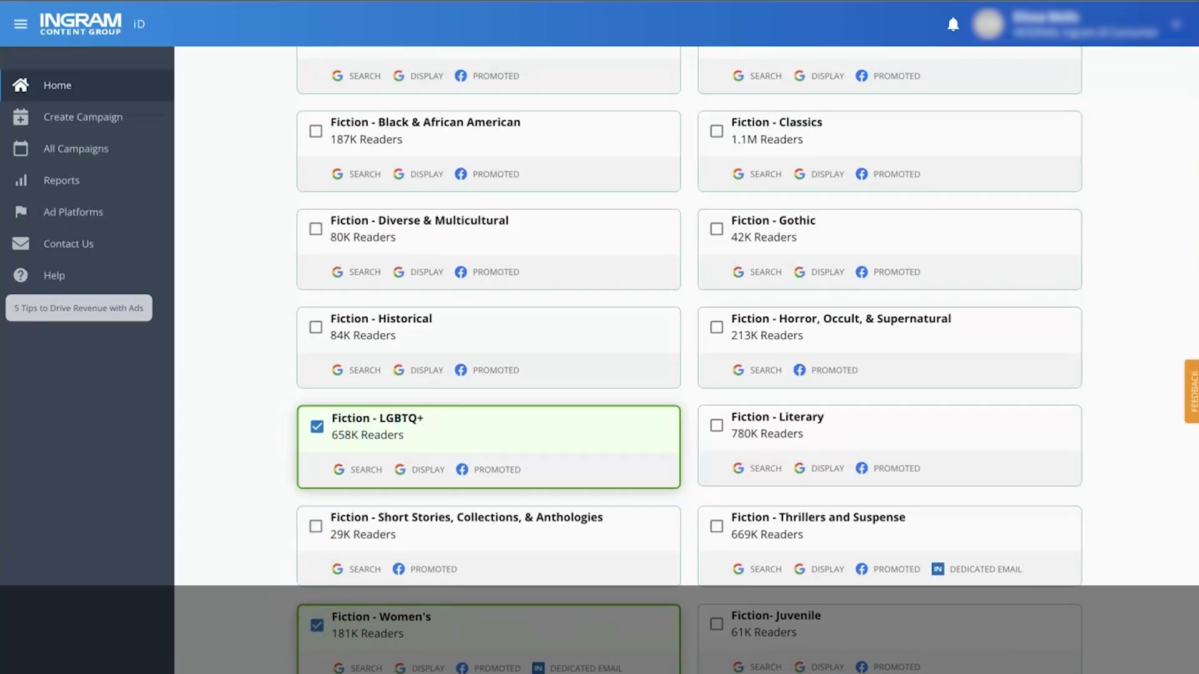
scroll(687, 375, up, 1)
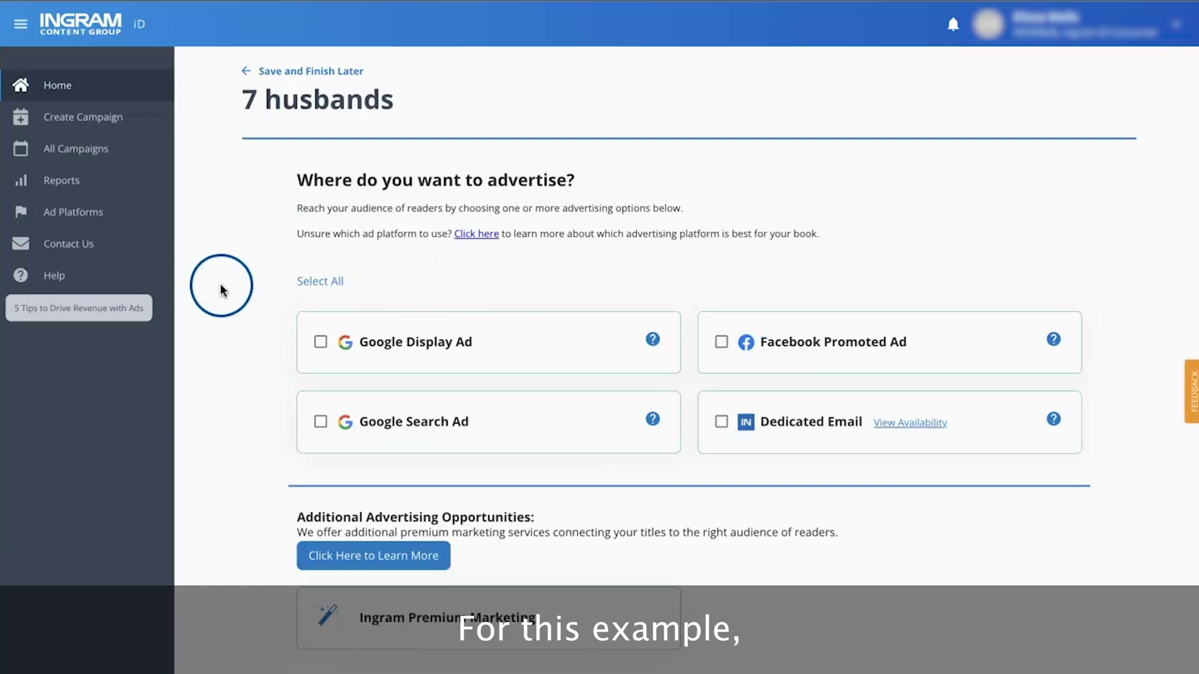
Choose Google Display Ad as the platform and acknowledge the ad policies notice
click(405, 350)
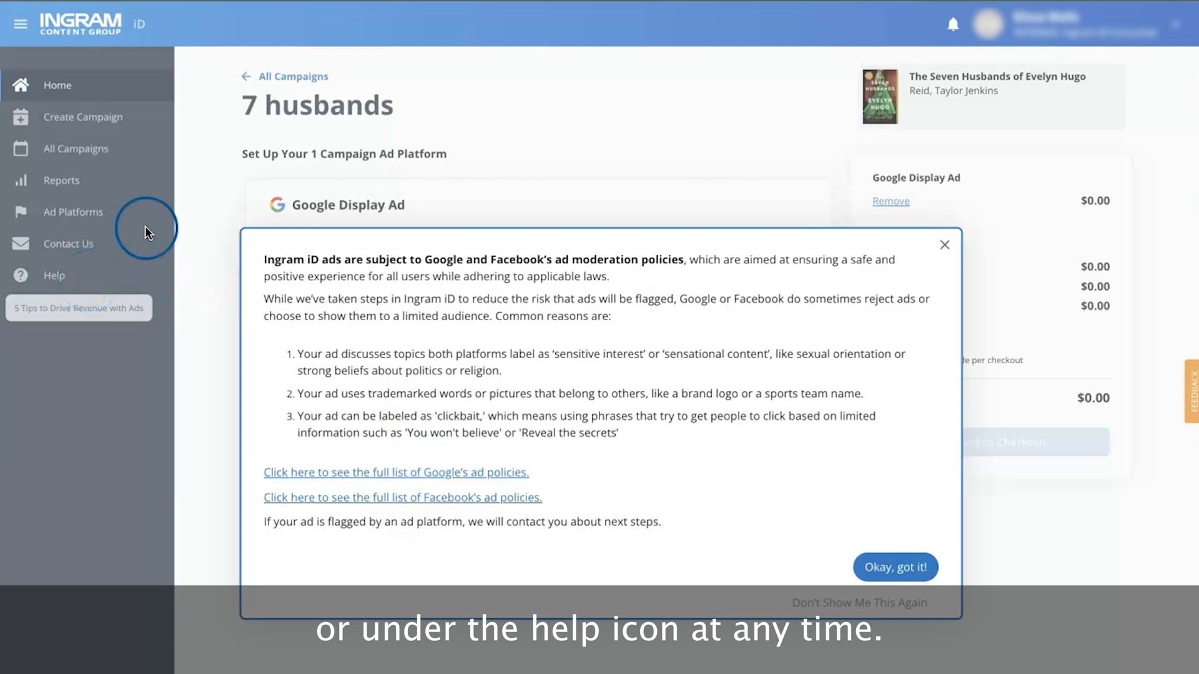
click(902, 553)
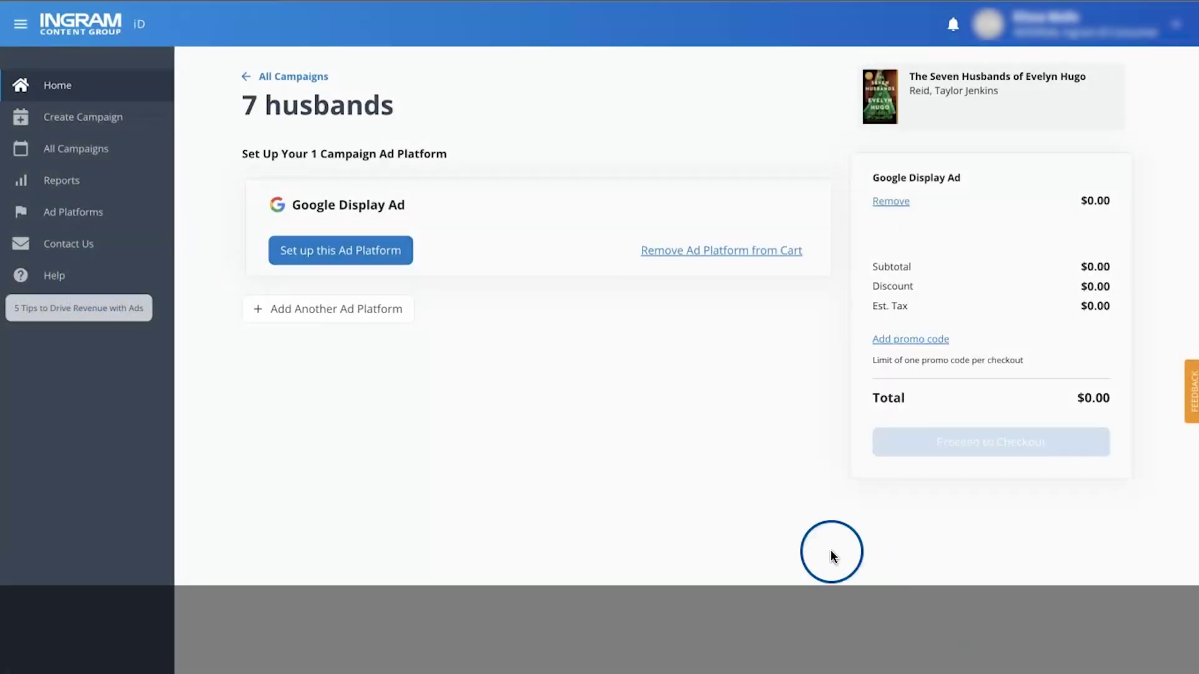
Upload the 'Over 5 Million Copies Sold' image as the landscape ad image
click(369, 251)
click(793, 475)
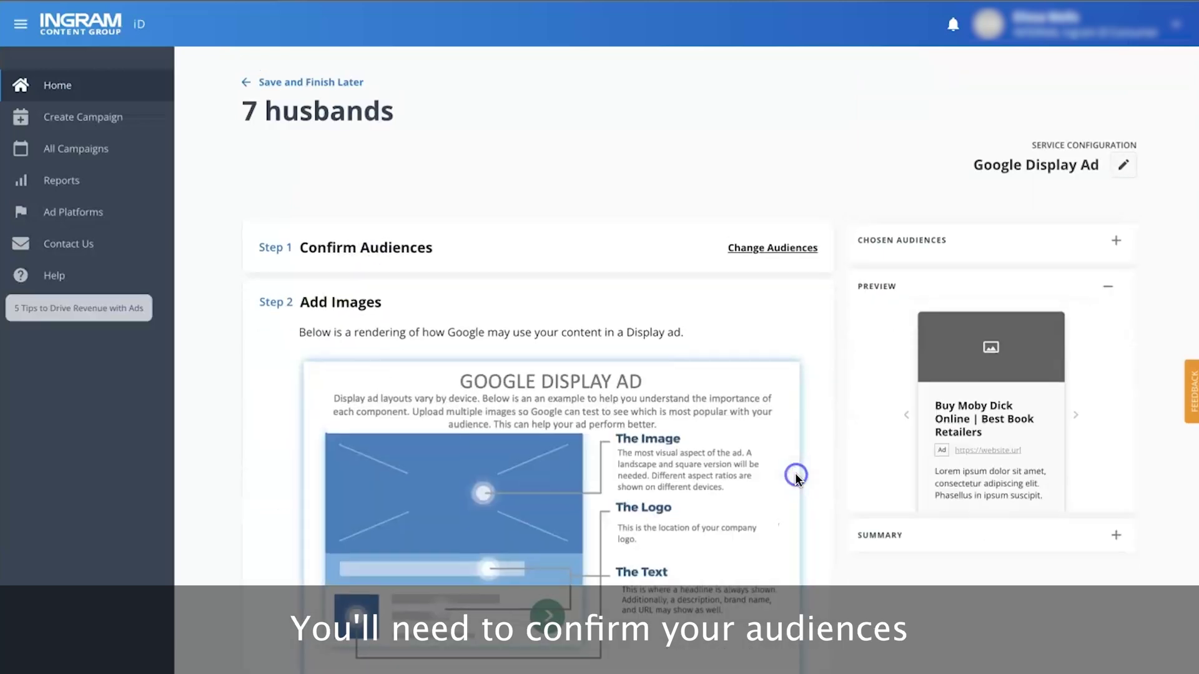
scroll(542, 342, down, 6)
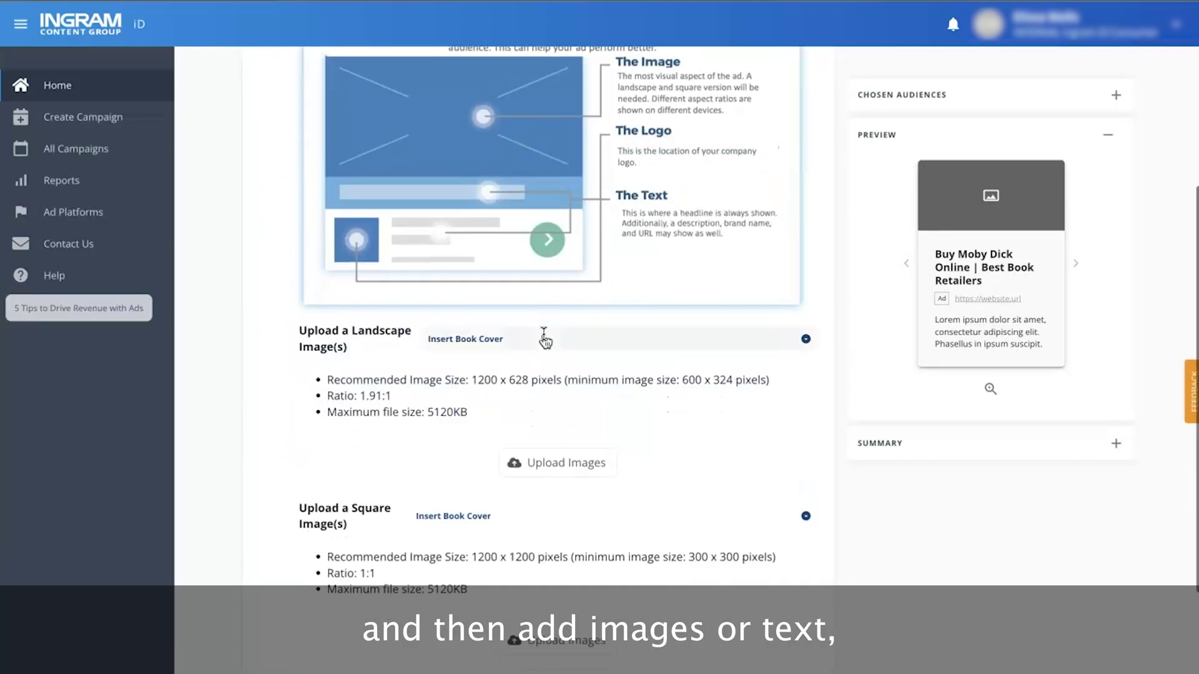
scroll(545, 339, down, 2)
click(544, 367)
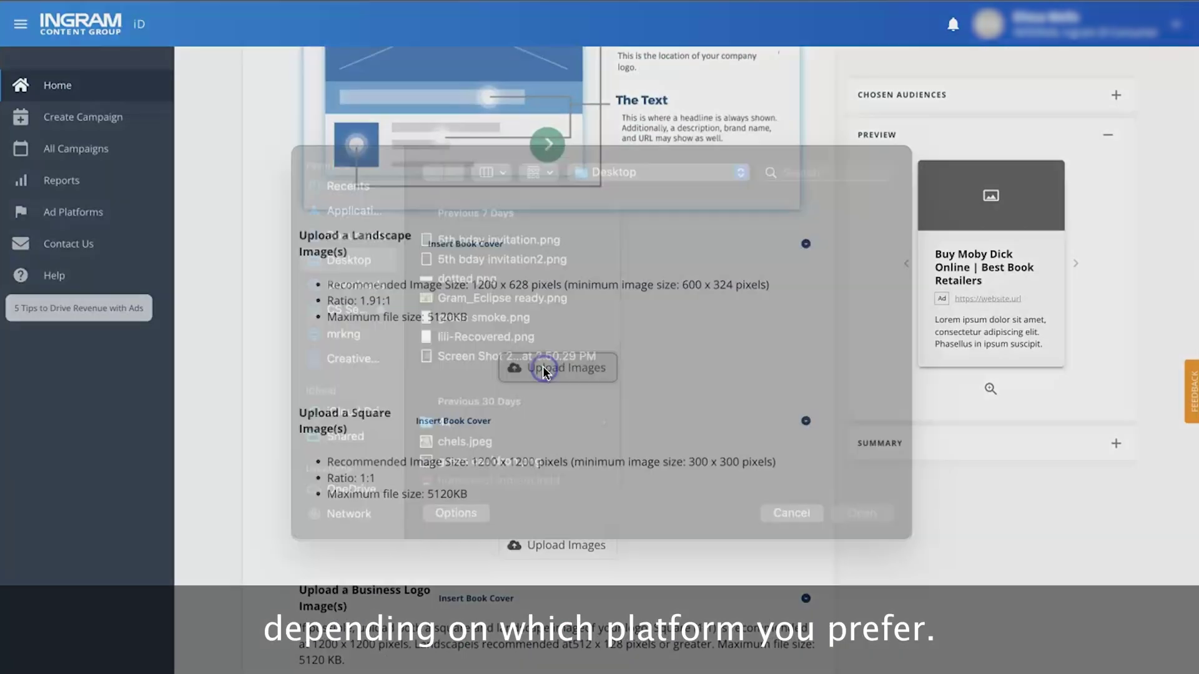
click(463, 268)
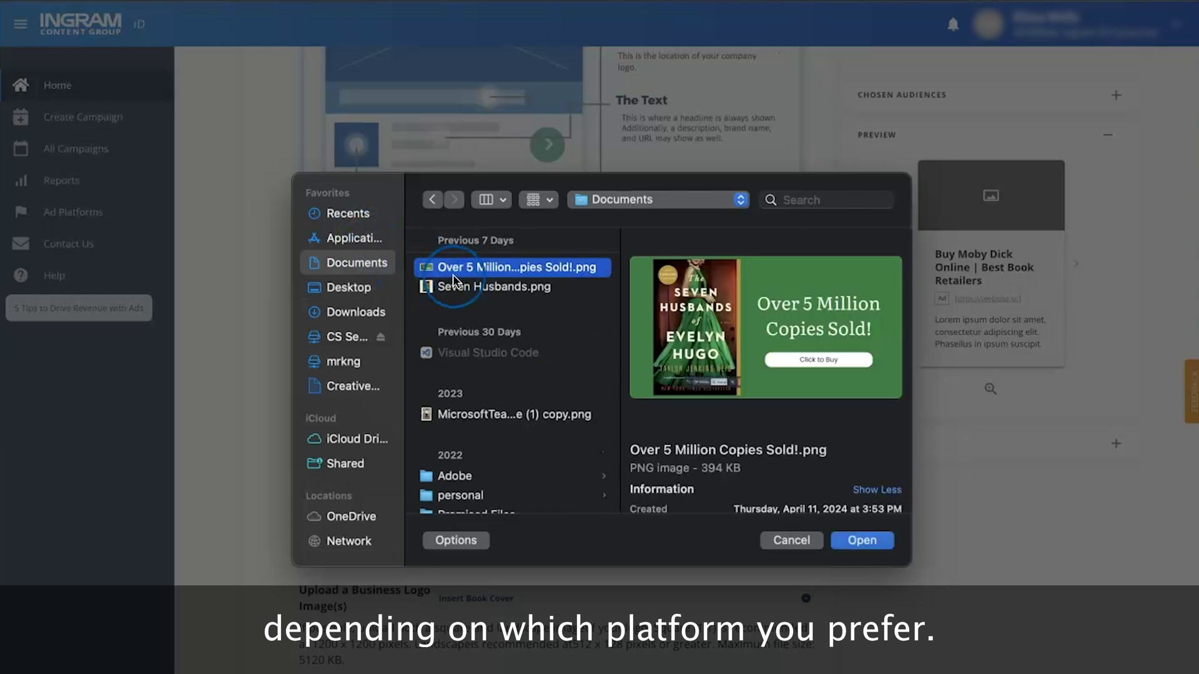
click(867, 541)
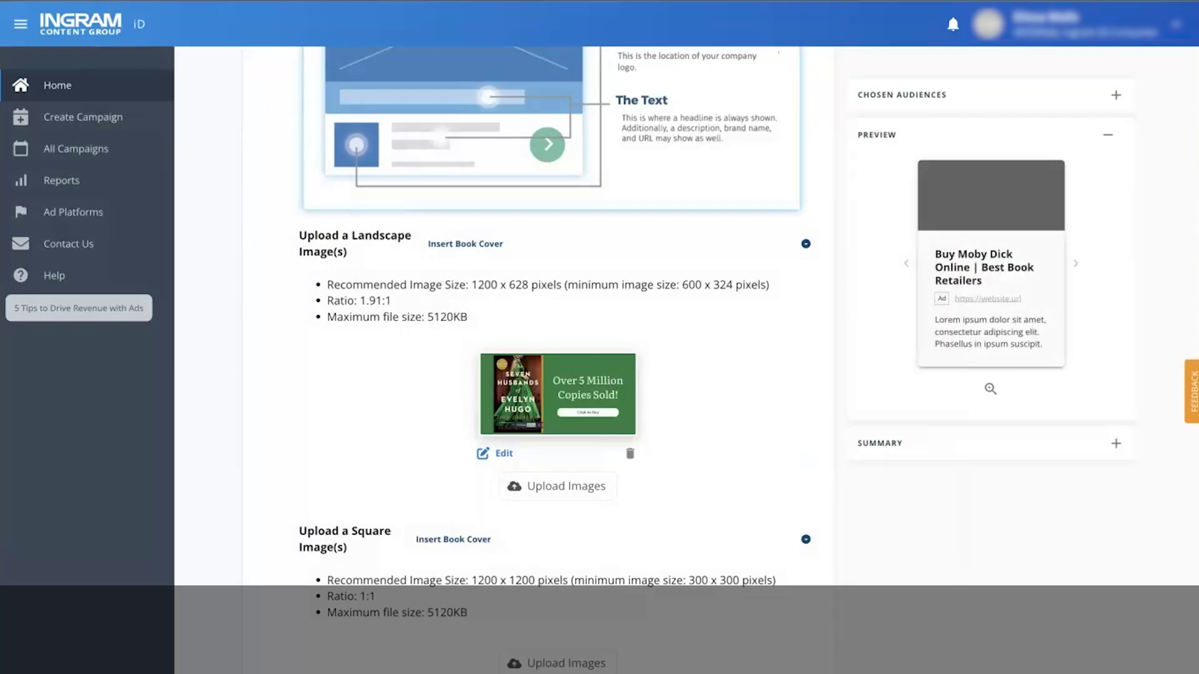
Upload the Seven Husbands cover as the square ad image
scroll(548, 527, down, 3)
click(548, 485)
click(505, 291)
click(858, 542)
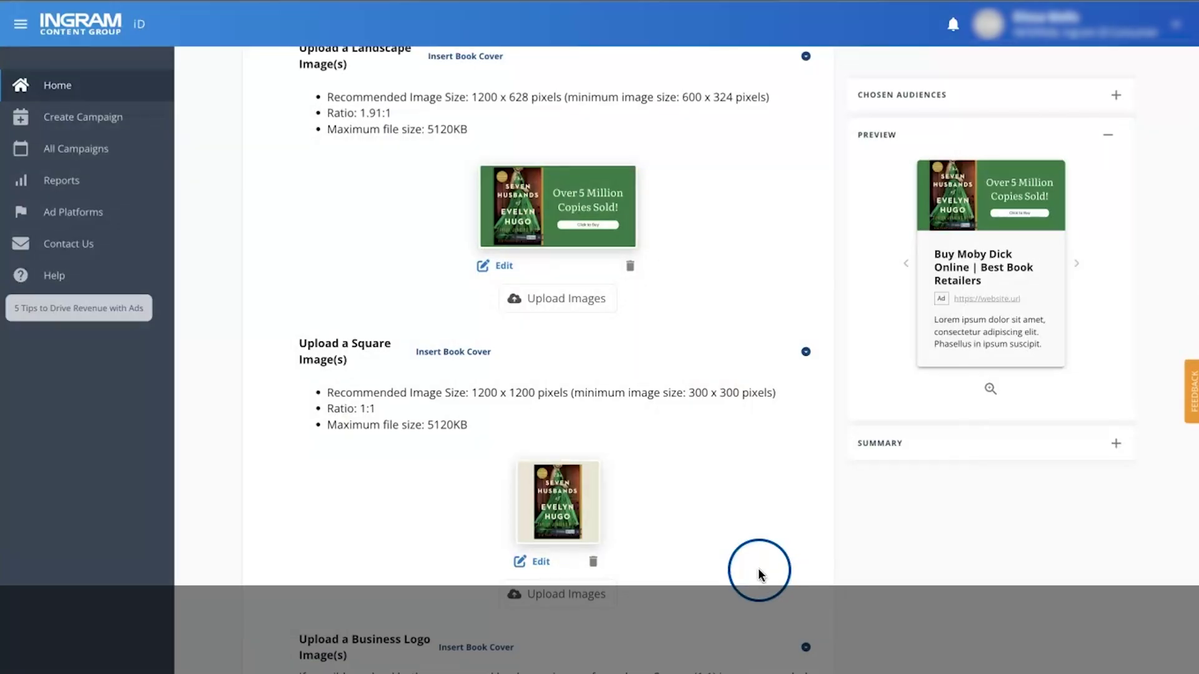
Add the 'Over 5 Million Copies Sold' image as the business logo image
scroll(760, 570, down, 3)
click(593, 590)
click(536, 269)
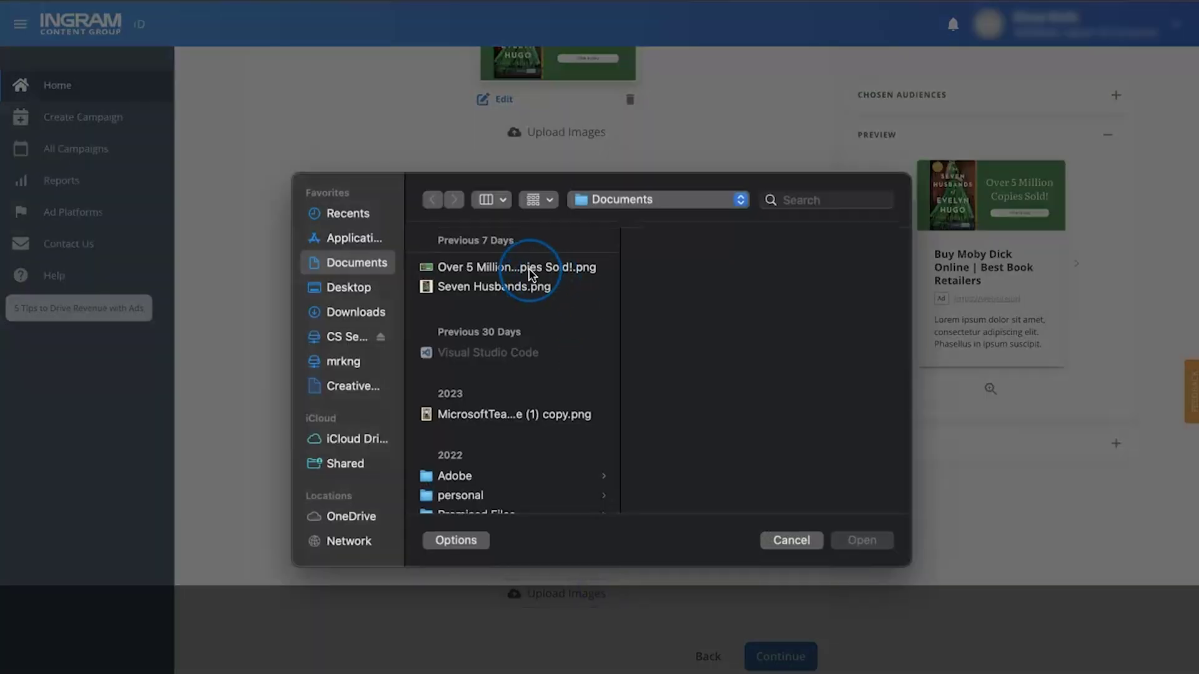
click(871, 548)
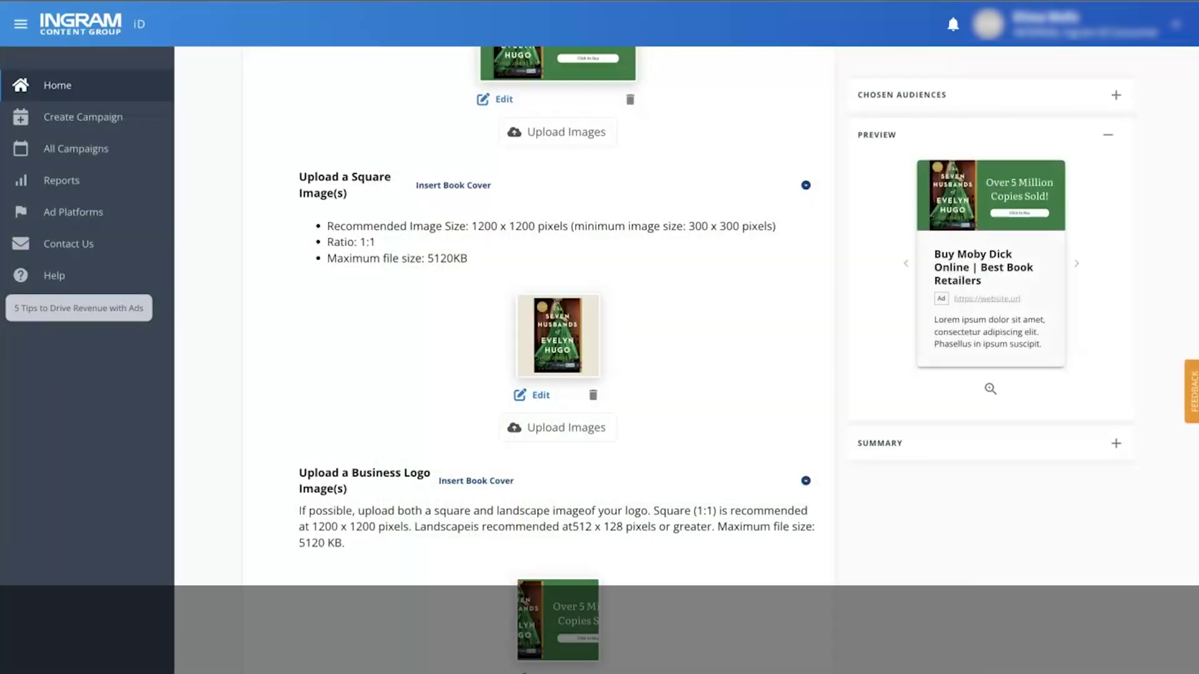
click(614, 651)
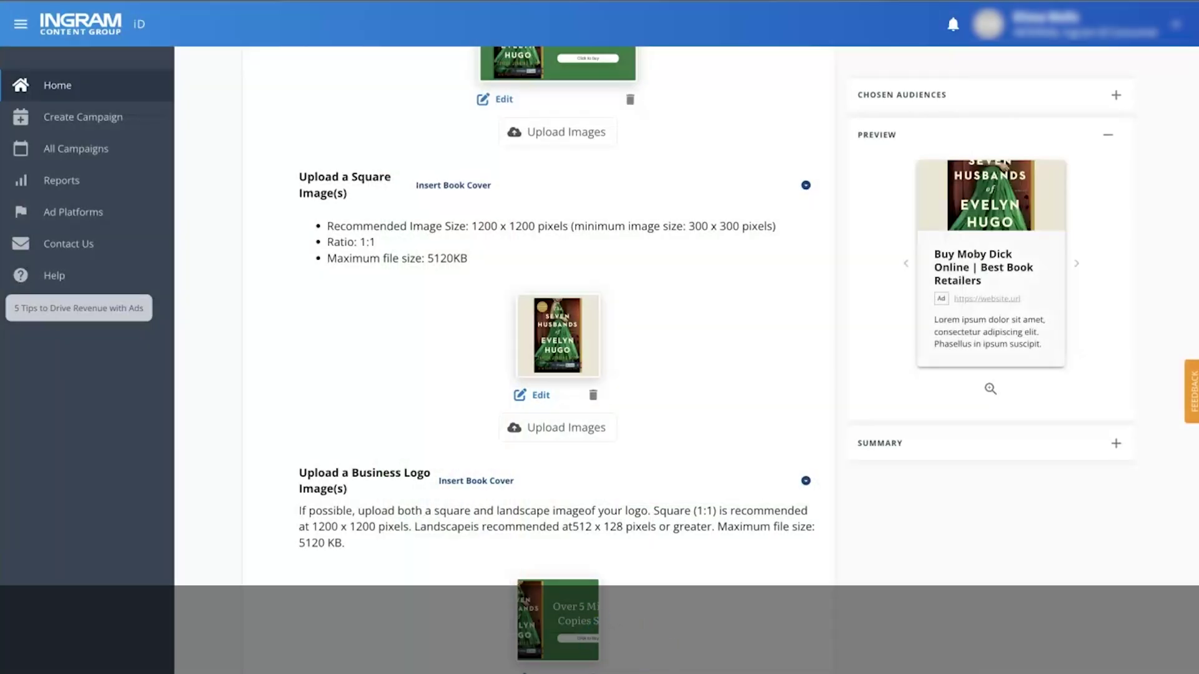
click(638, 430)
Fill the headline with the suggested 'headline number one' text and add the long headline
click(450, 499)
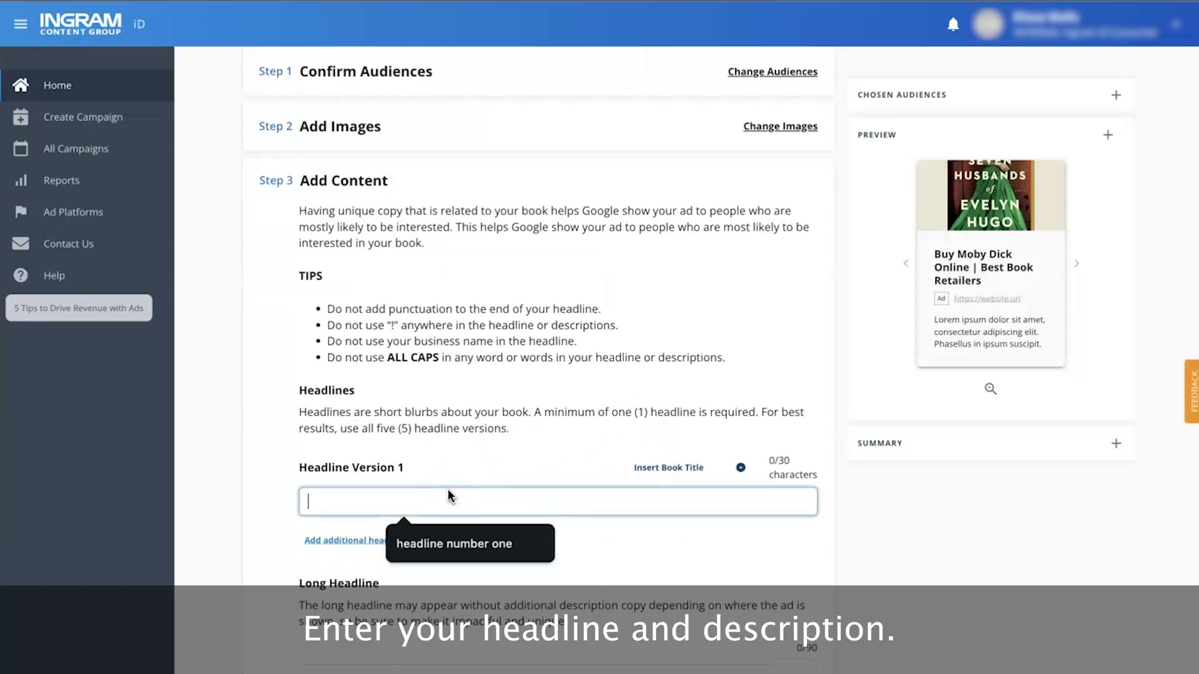
text(headl)
click(497, 545)
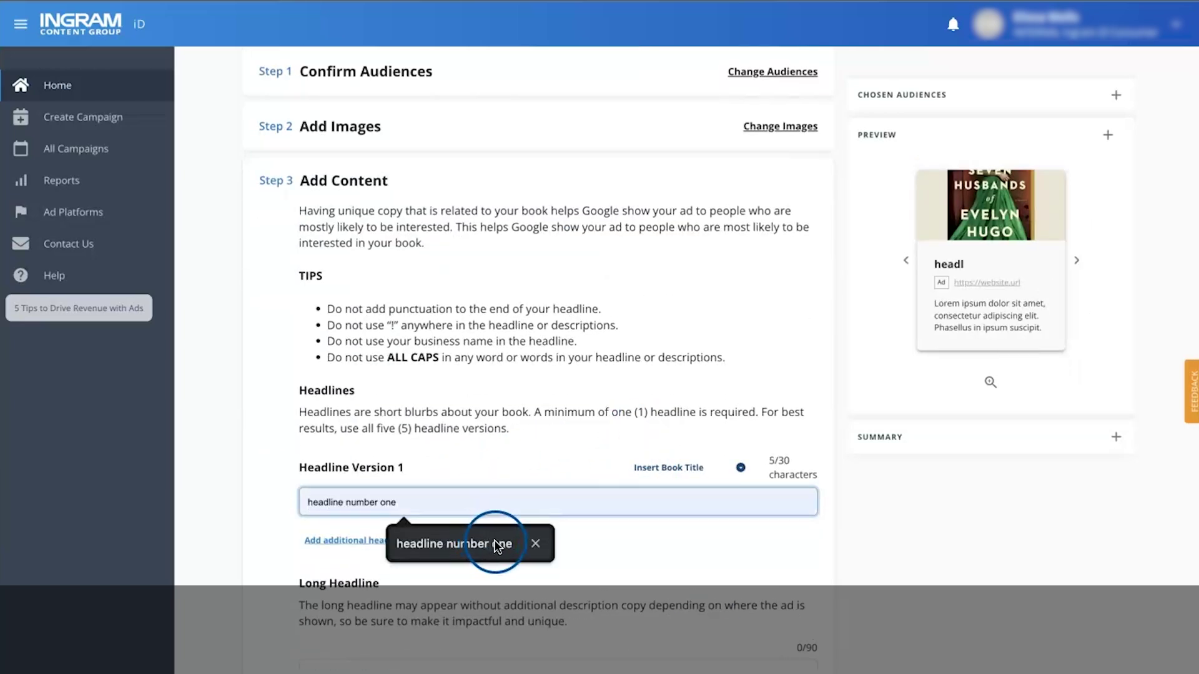
click(464, 665)
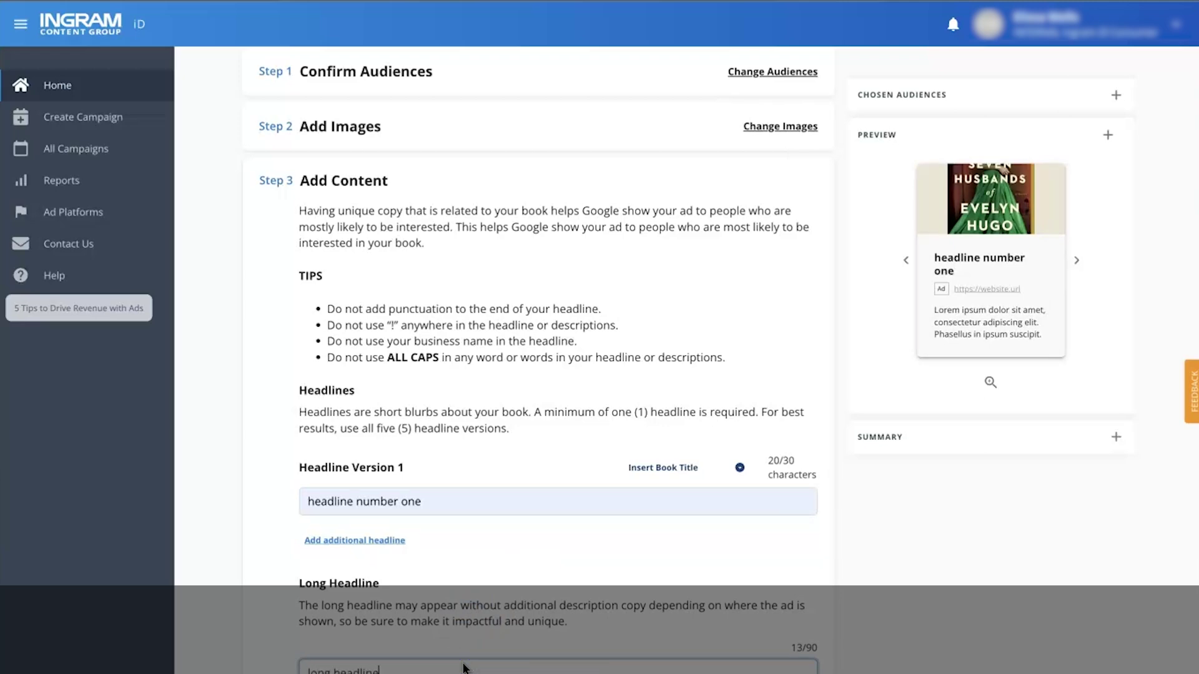
scroll(463, 669, down, 9)
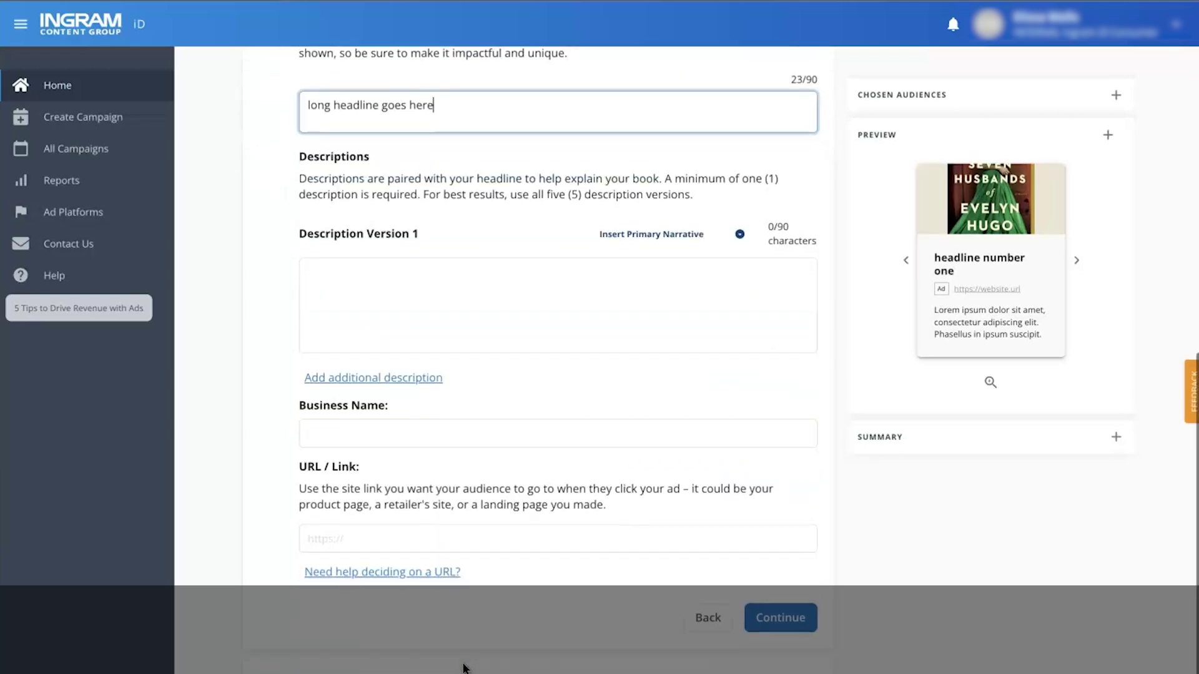
Enter description 'description description', business name 'Ingram iD' and the bookfinity.com link
click(481, 311)
text(descr)
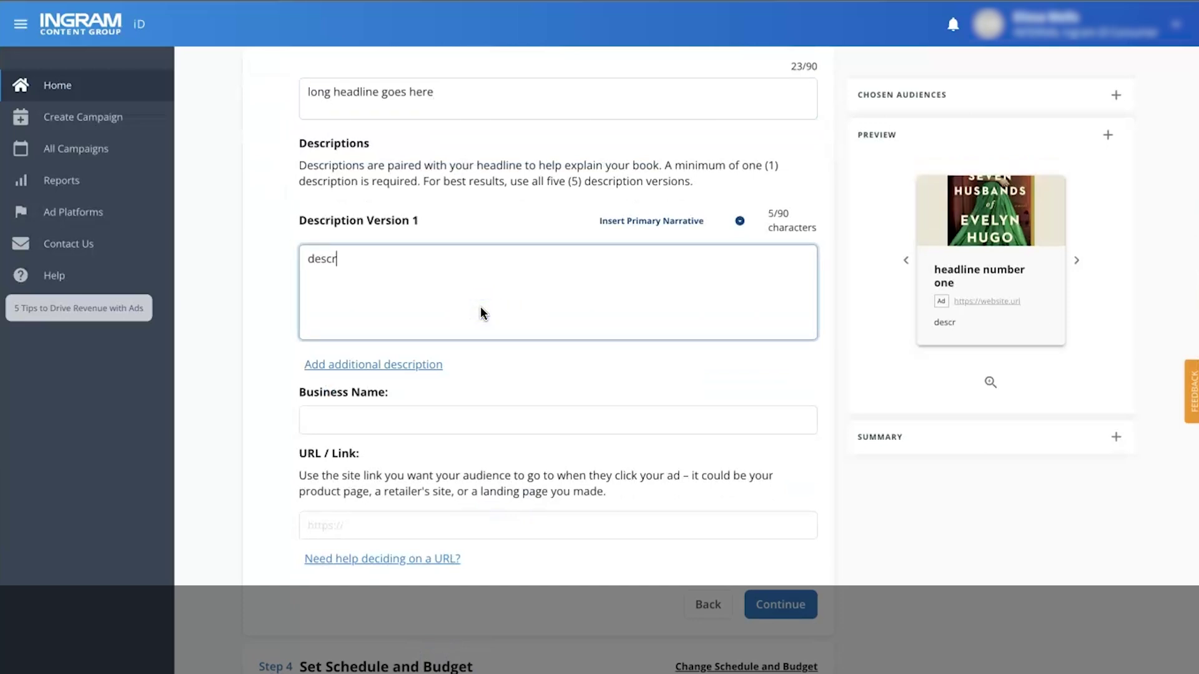
text(iption descrip)
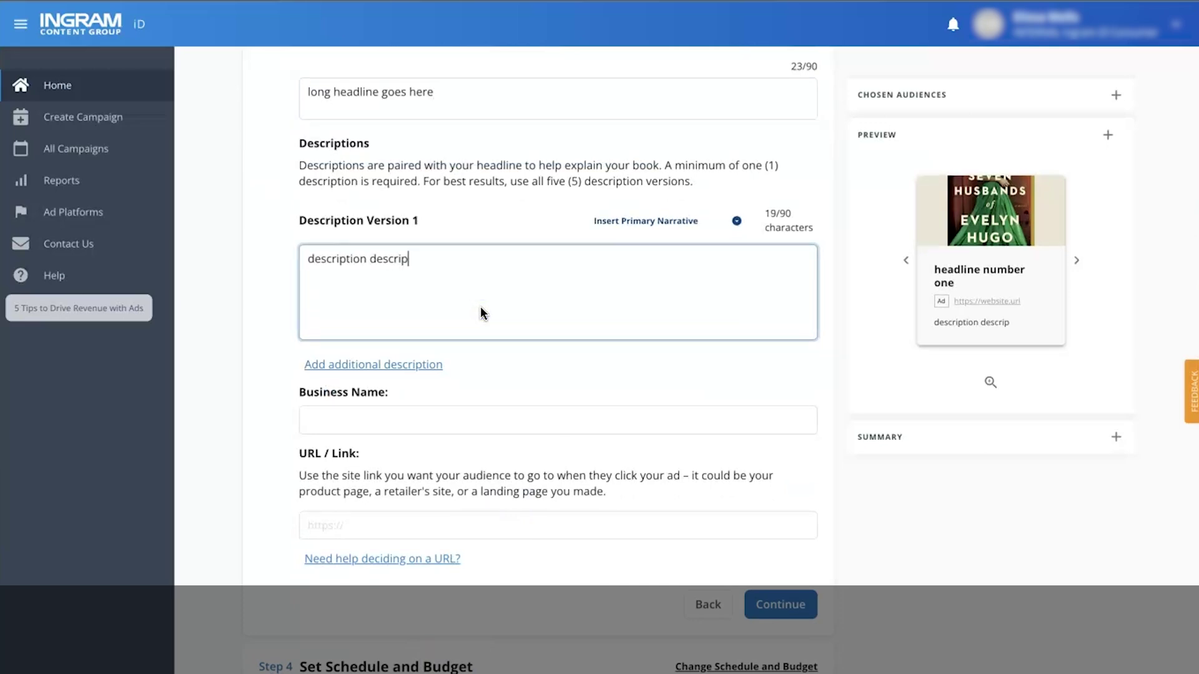
text(ti)
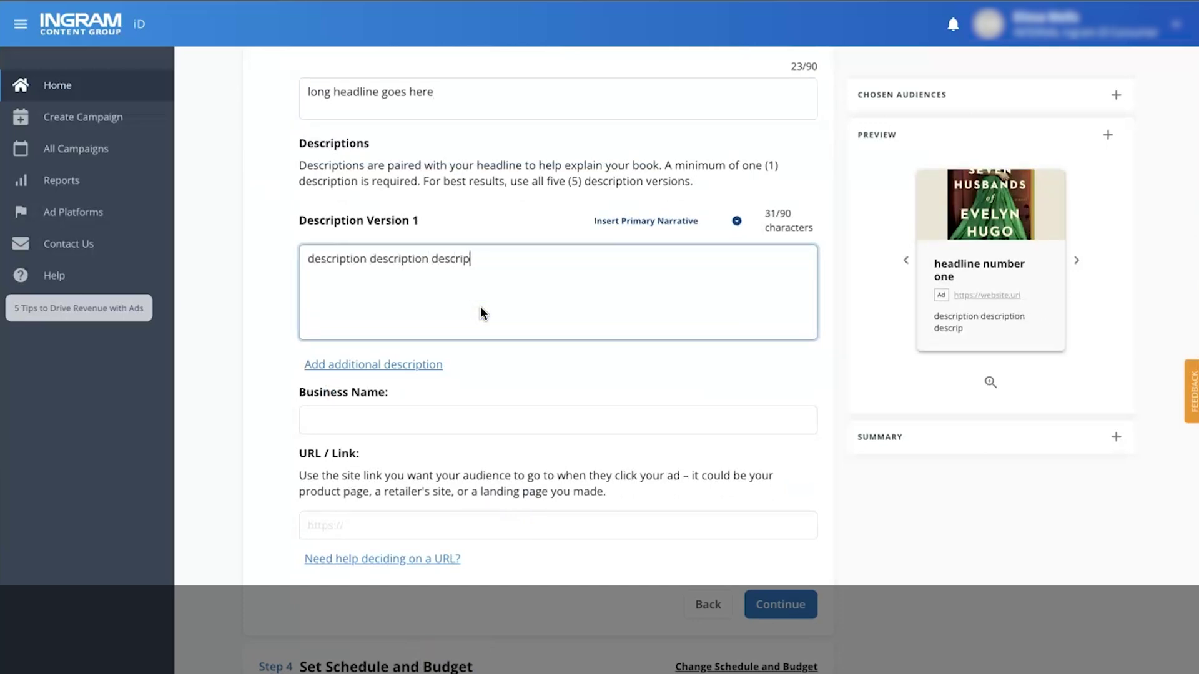
text(on)
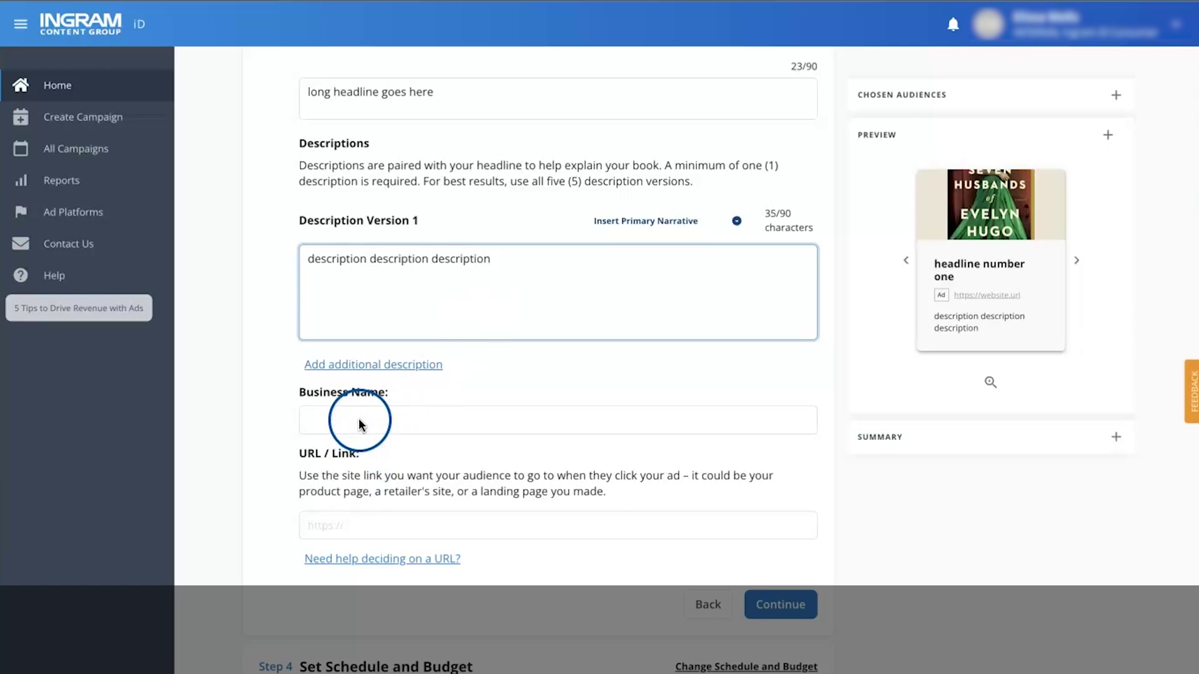
click(358, 420)
text(Ingram iD)
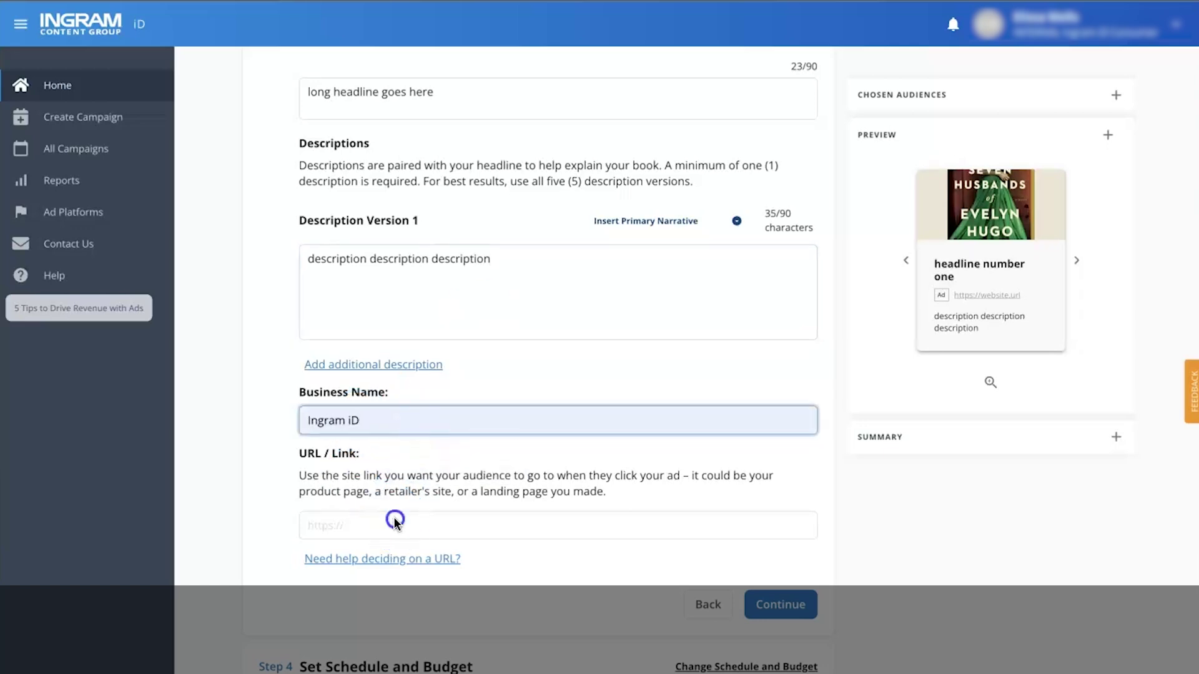
click(395, 522)
click(399, 566)
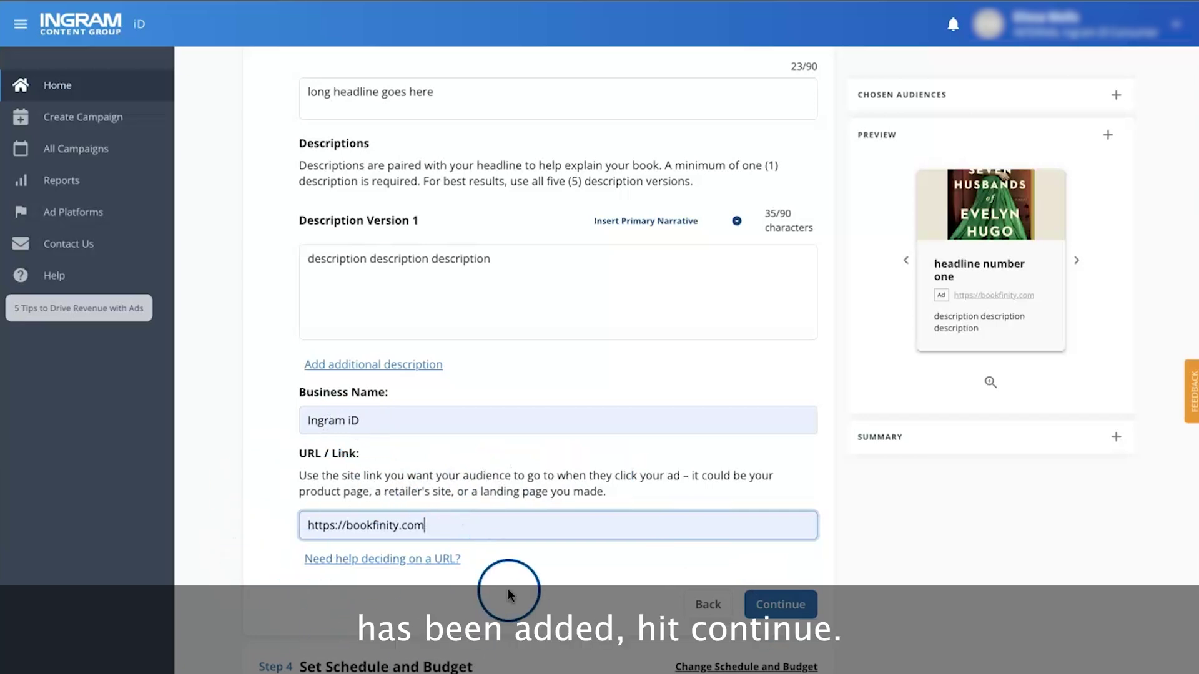
click(780, 605)
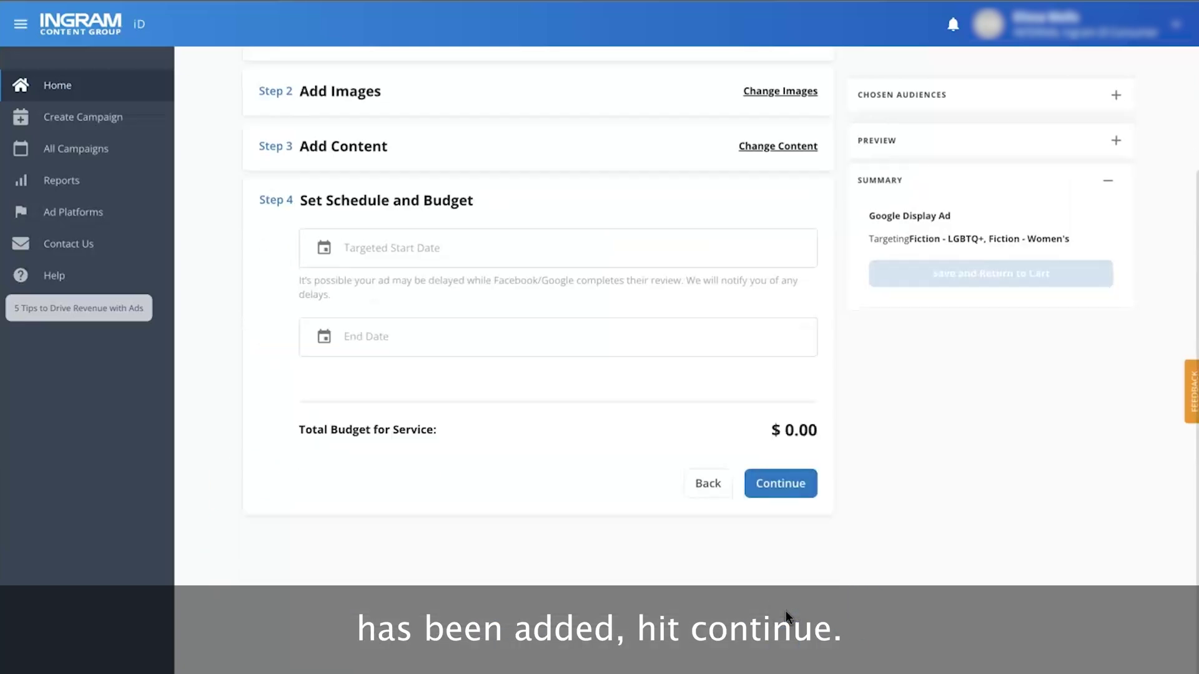
Run the ad from April 22, 2024 at 5–10 clicks per day for $105.00 total
click(328, 249)
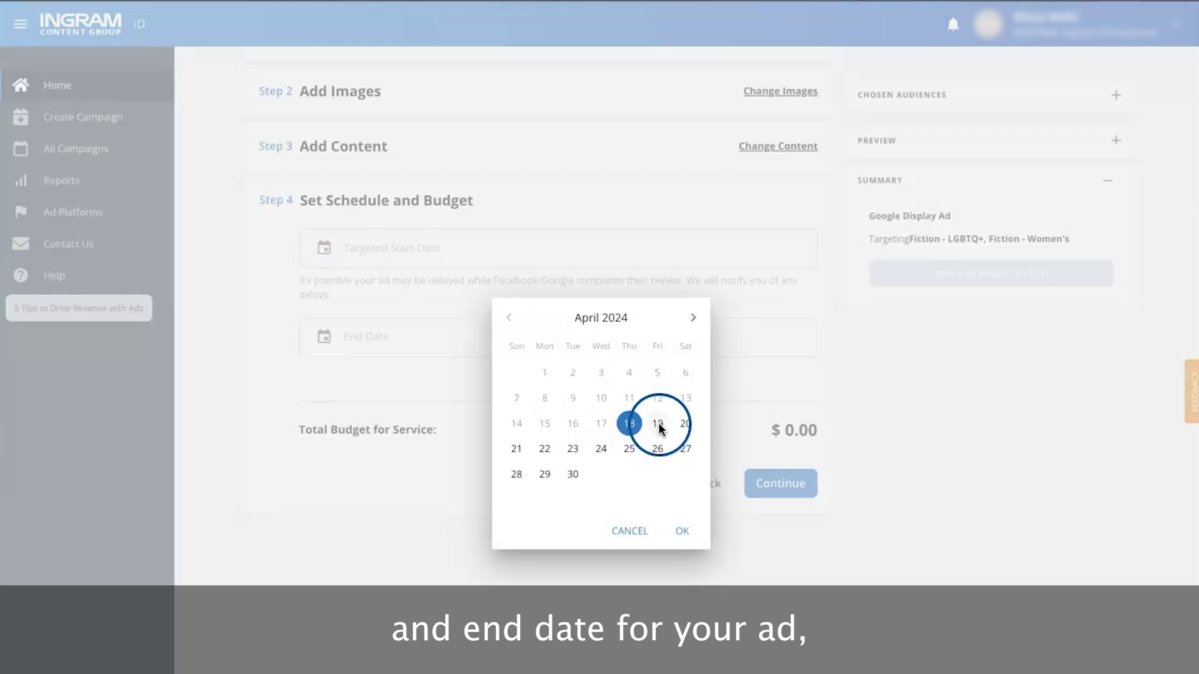
click(545, 448)
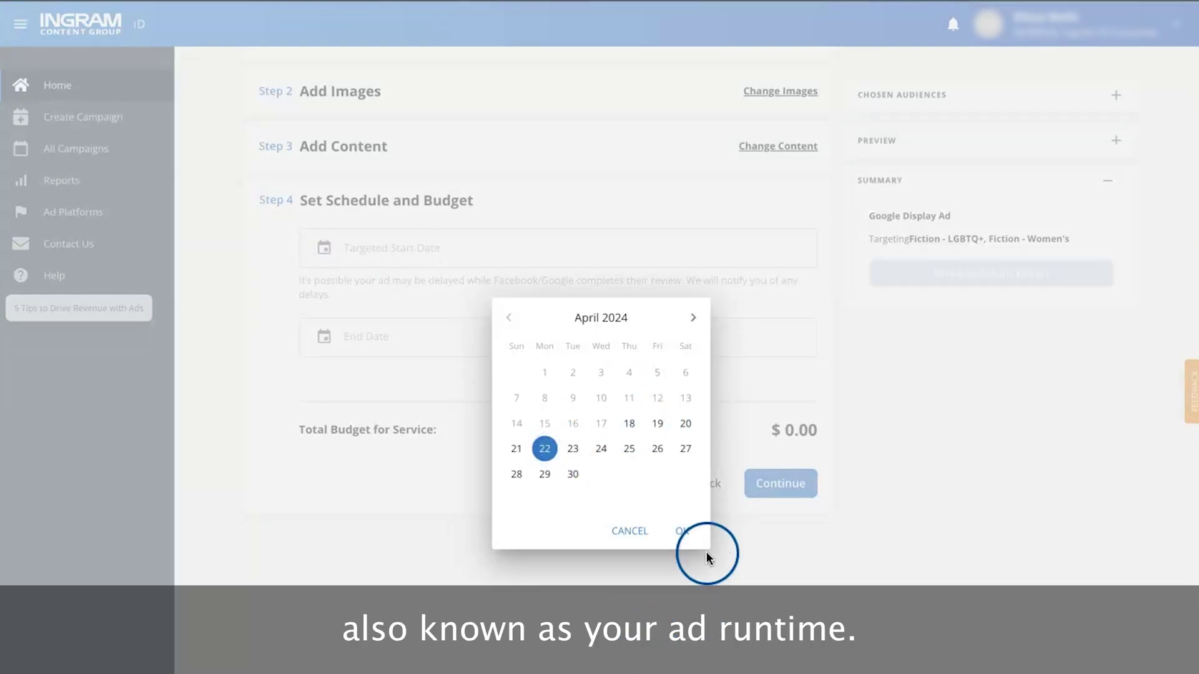
click(685, 533)
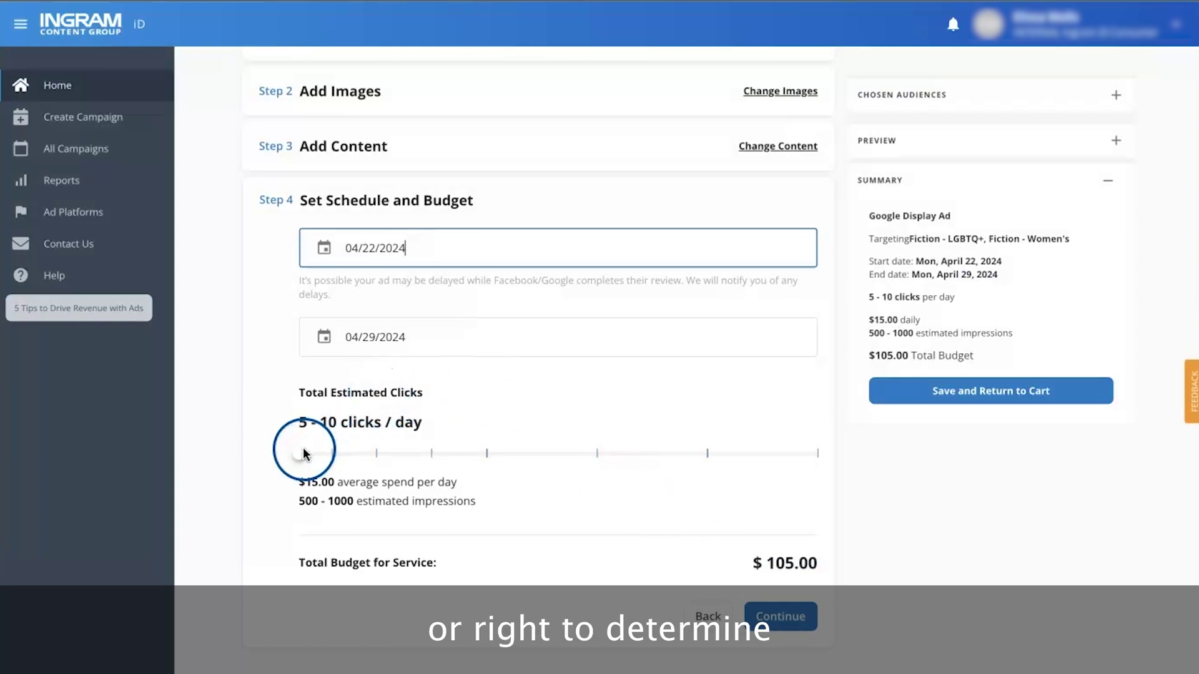
drag(304, 453, 560, 463)
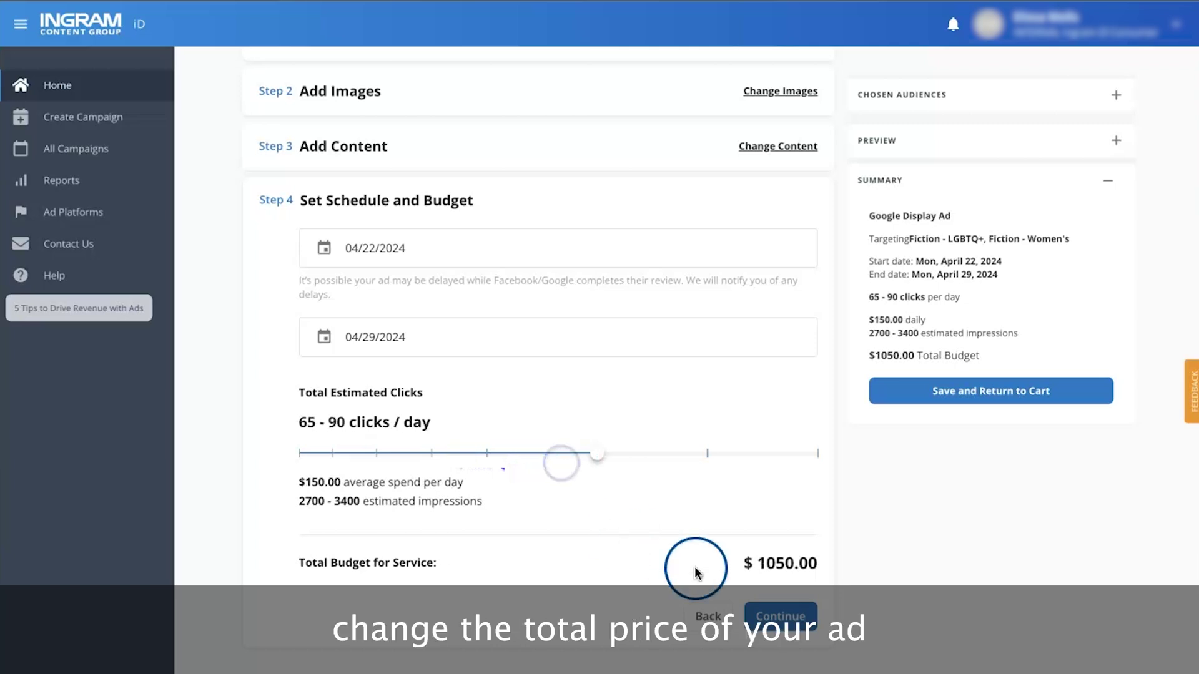
drag(596, 458, 309, 459)
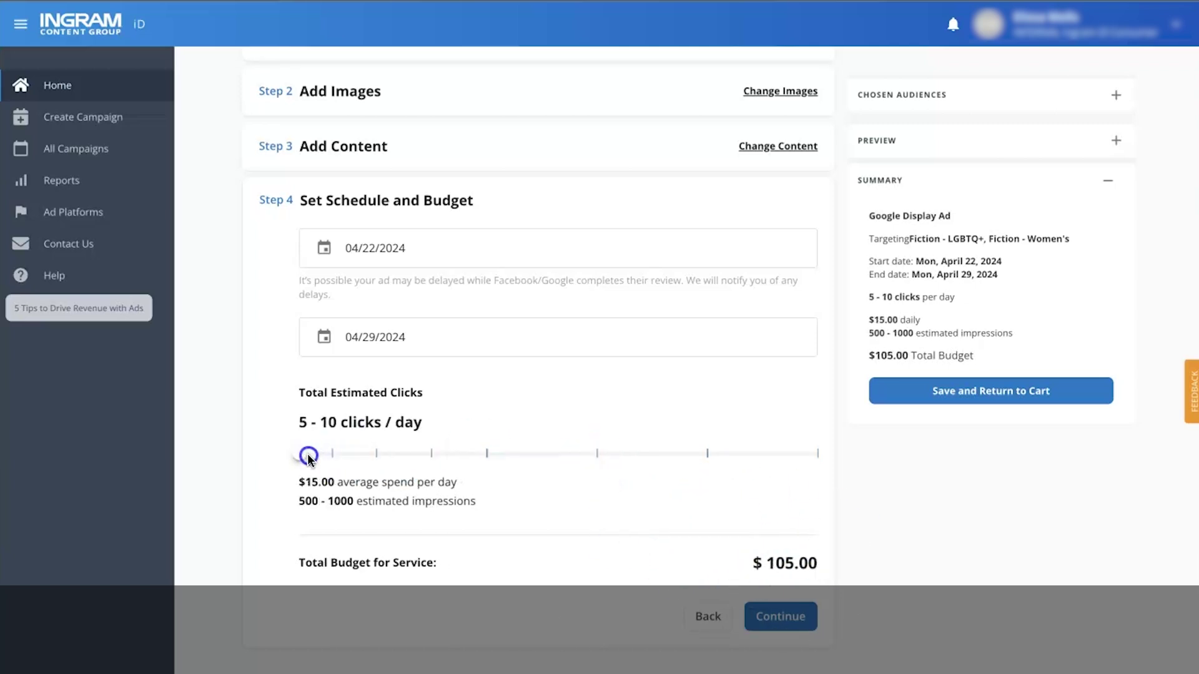
click(780, 616)
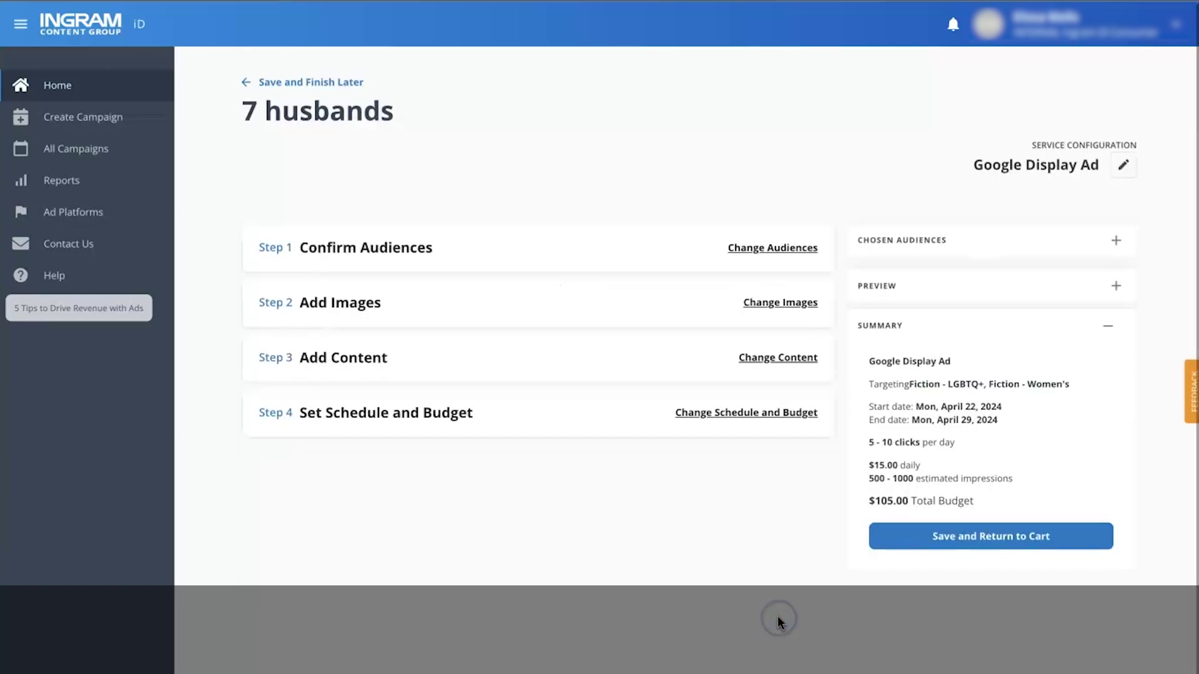
Save the campaign and return to the cart holding the $105.00 Google Display Ad
click(1032, 538)
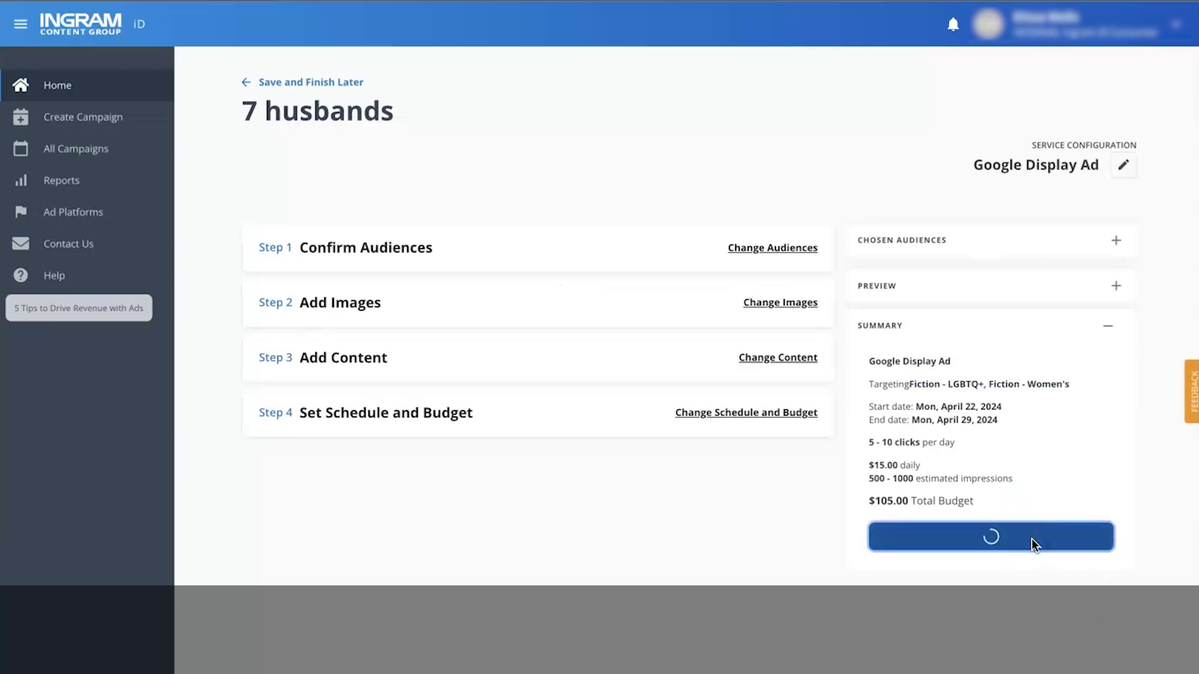
click(623, 255)
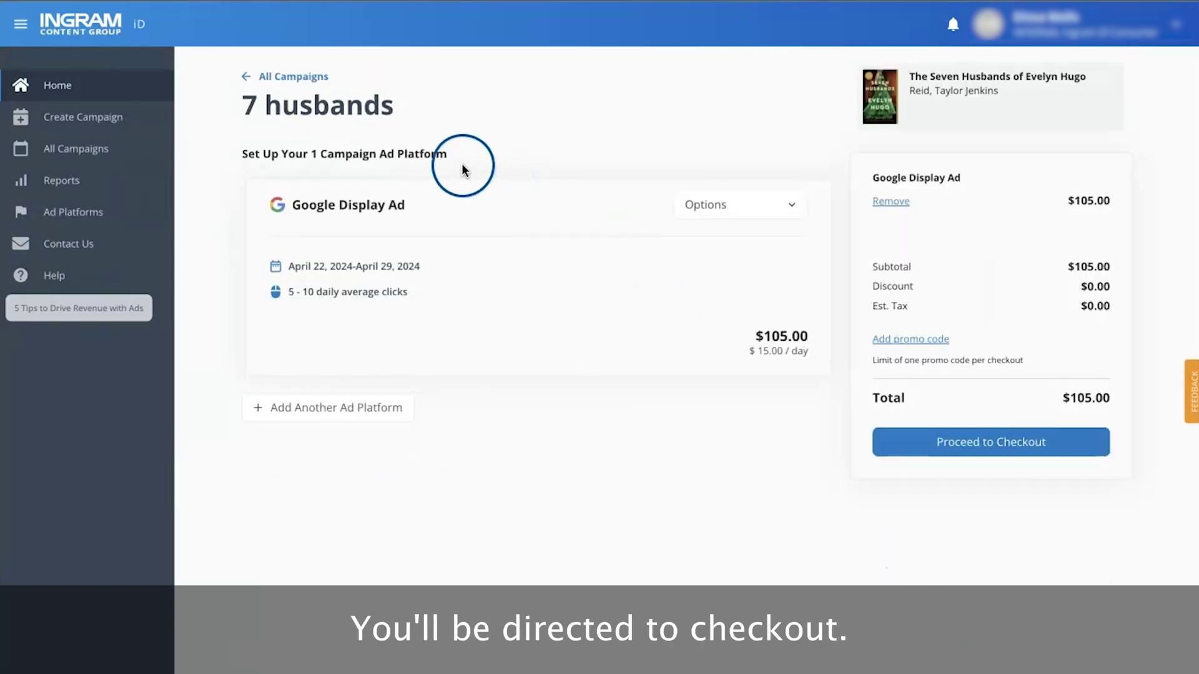
Check out with a 100% off promo code, bringing the total to $0.00
click(989, 442)
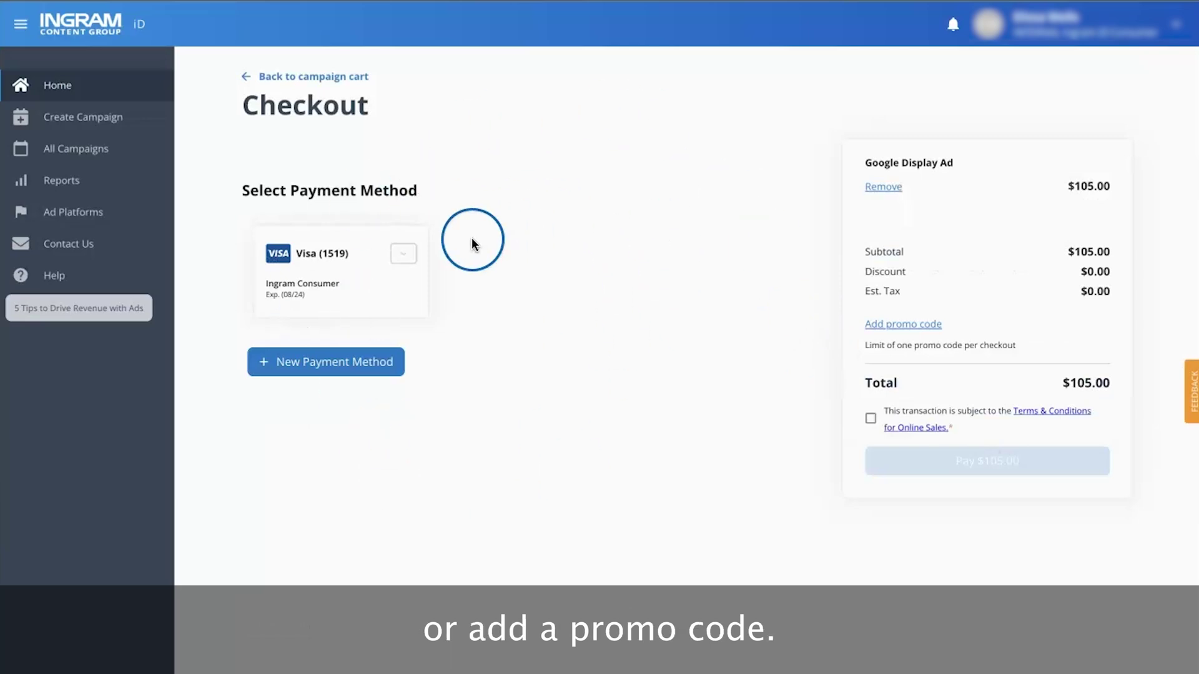
click(904, 323)
click(714, 445)
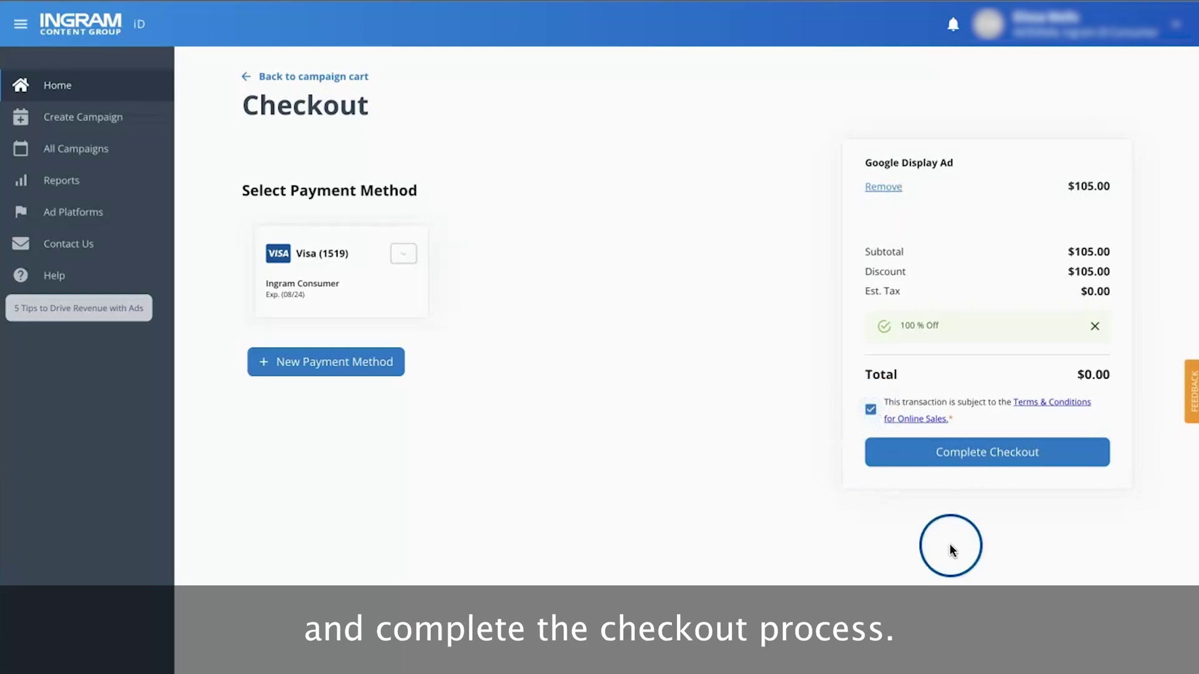
click(1020, 452)
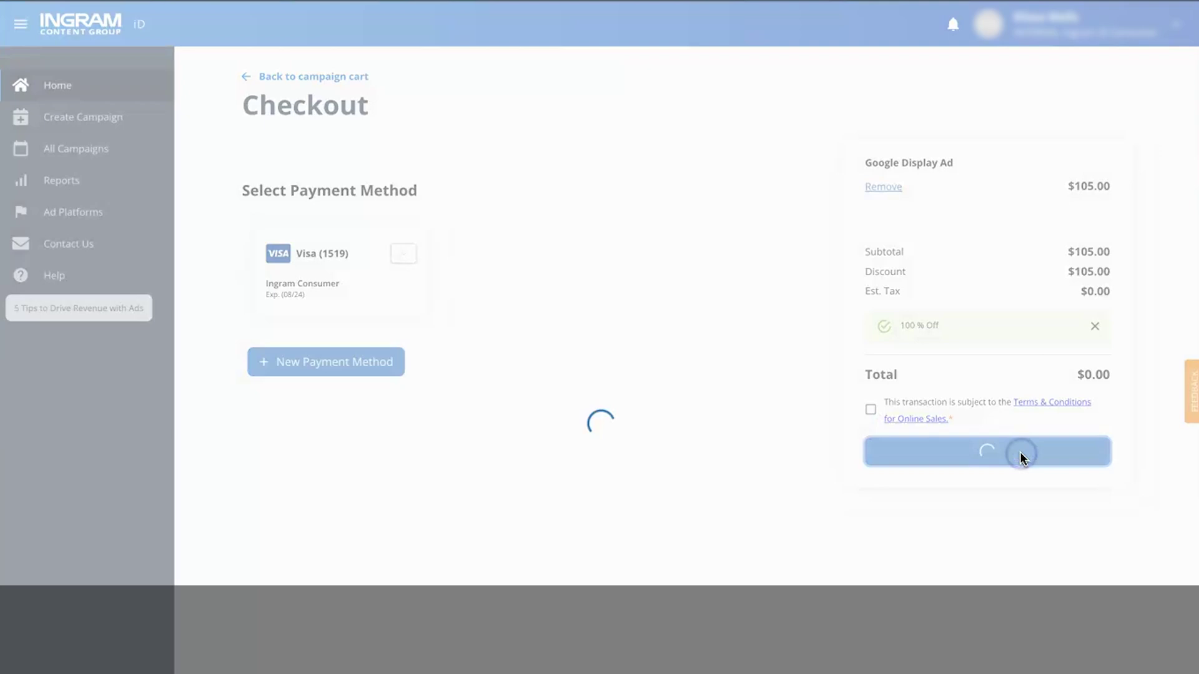